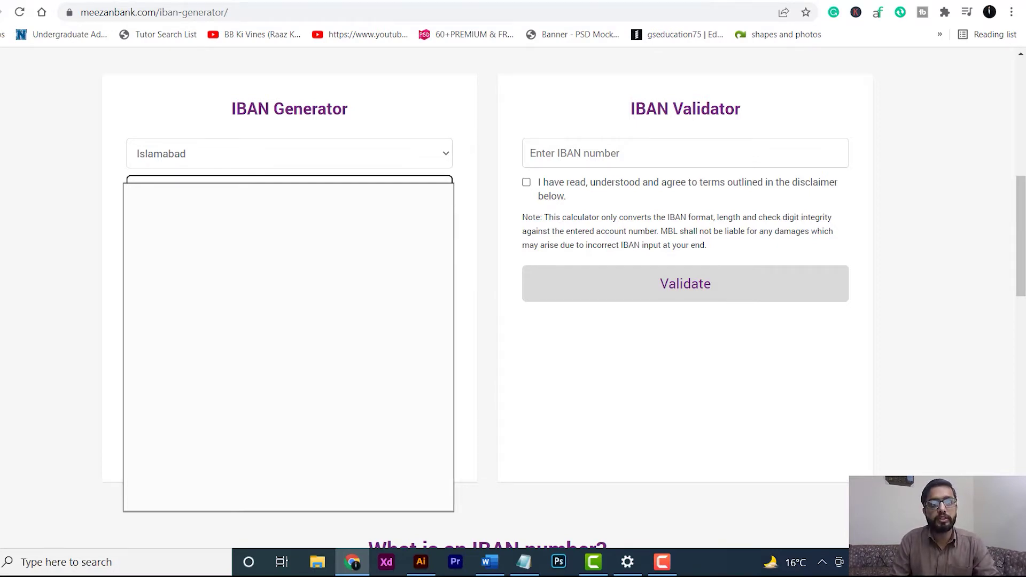
- Generate the Meezan Bank IBAN for branch code 0315 after accepting the generator's terms
{"action": "left_click", "coordinate": [256, 227]}
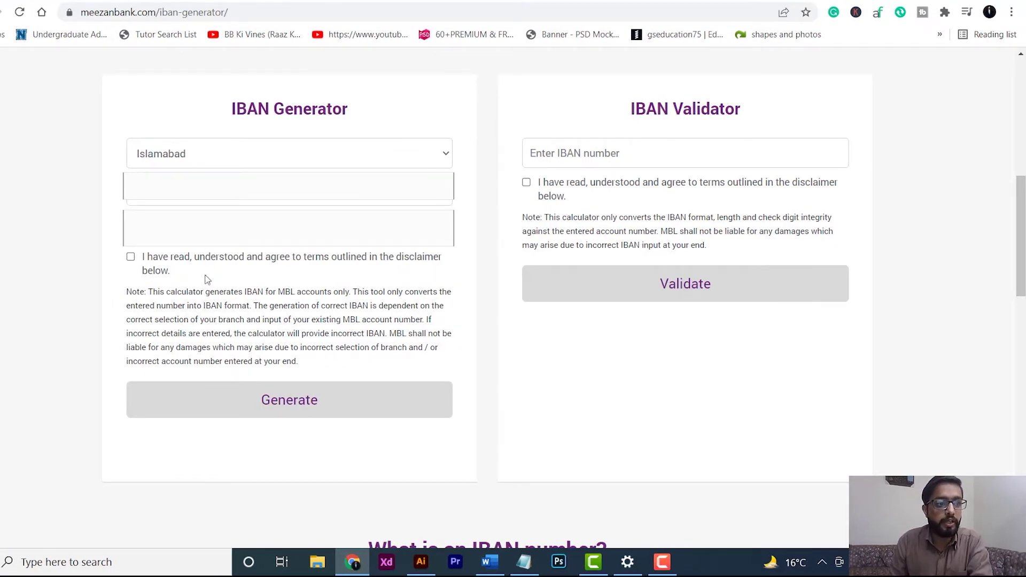
{"action": "left_click", "coordinate": [131, 257]}
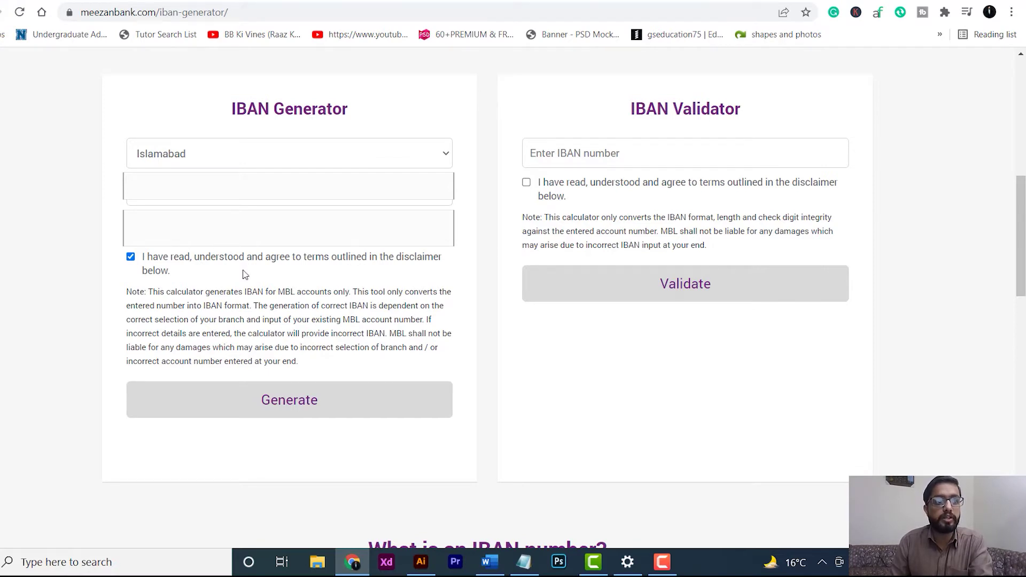
{"action": "left_click", "coordinate": [278, 406]}
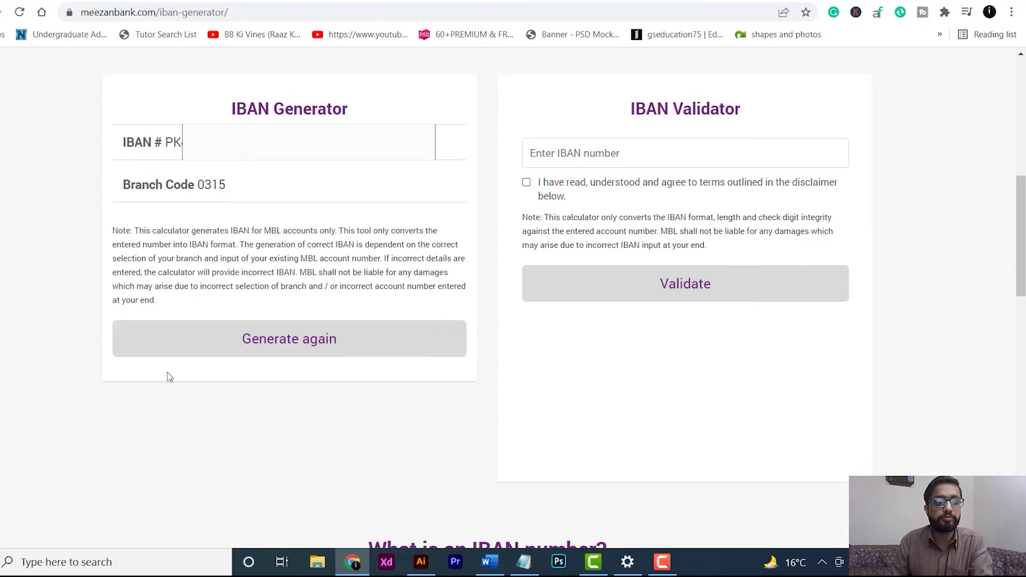
{"action": "scroll", "coordinate": [159, 373], "scroll_direction": "up", "scroll_amount": 1}
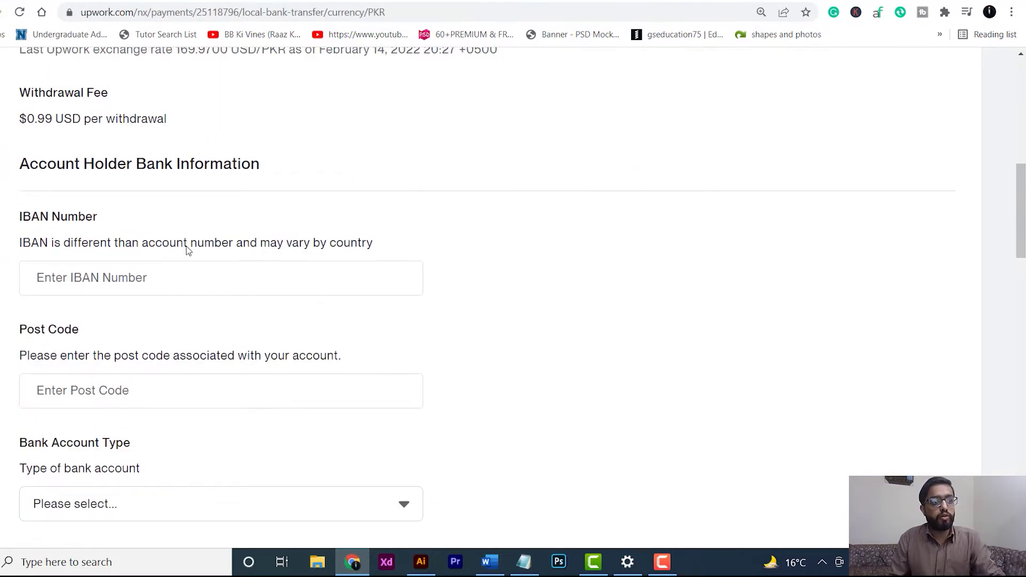
- Paste the generated IBAN into Upwork's IBAN Number field
{"action": "left_click", "coordinate": [205, 276]}
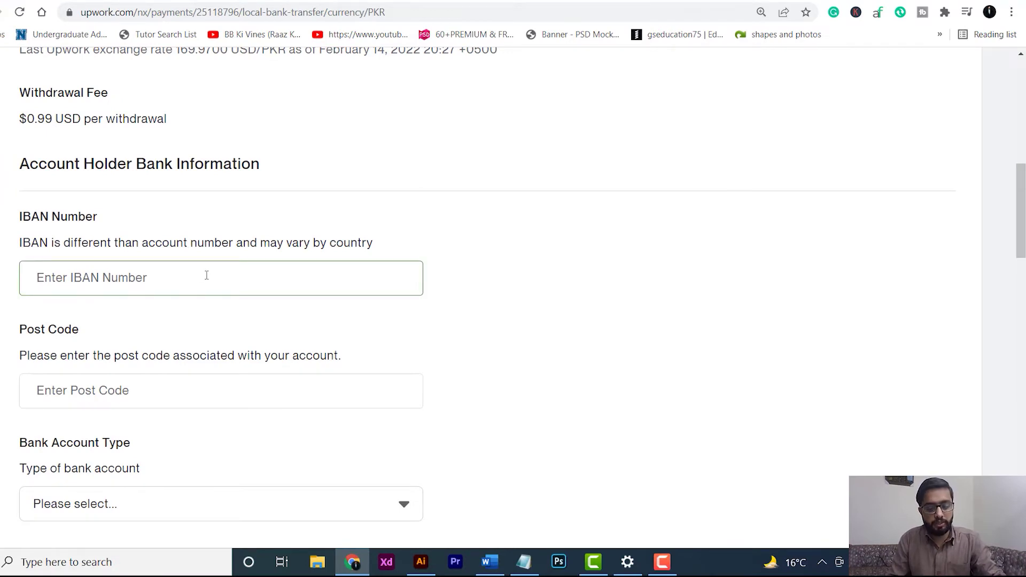
{"action": "key", "text": "ctrl+v"}
{"action": "scroll", "coordinate": [206, 275], "scroll_direction": "down", "scroll_amount": 3}
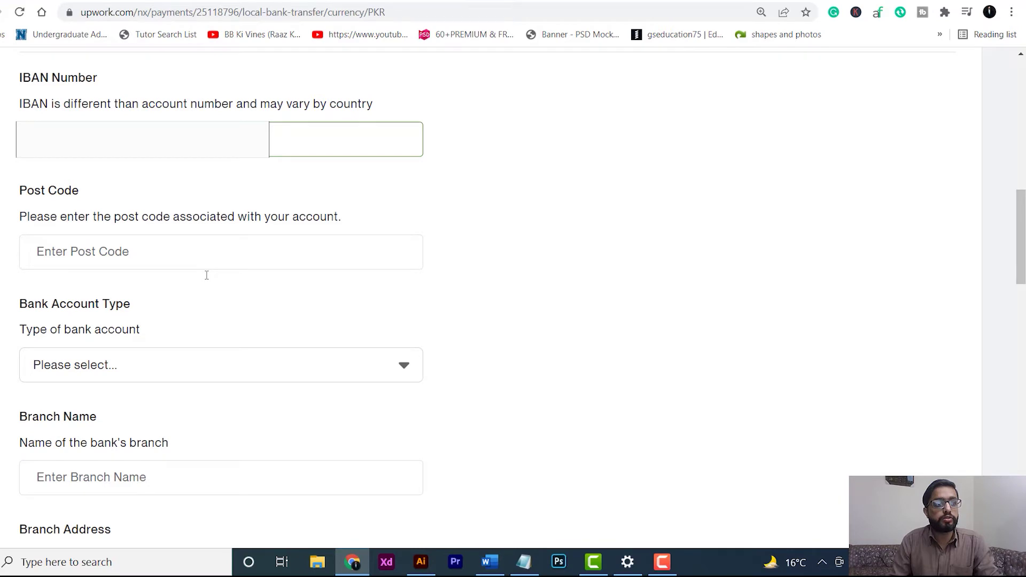
- Open a new browser tab to look up the post code
{"action": "left_click", "coordinate": [158, 251]}
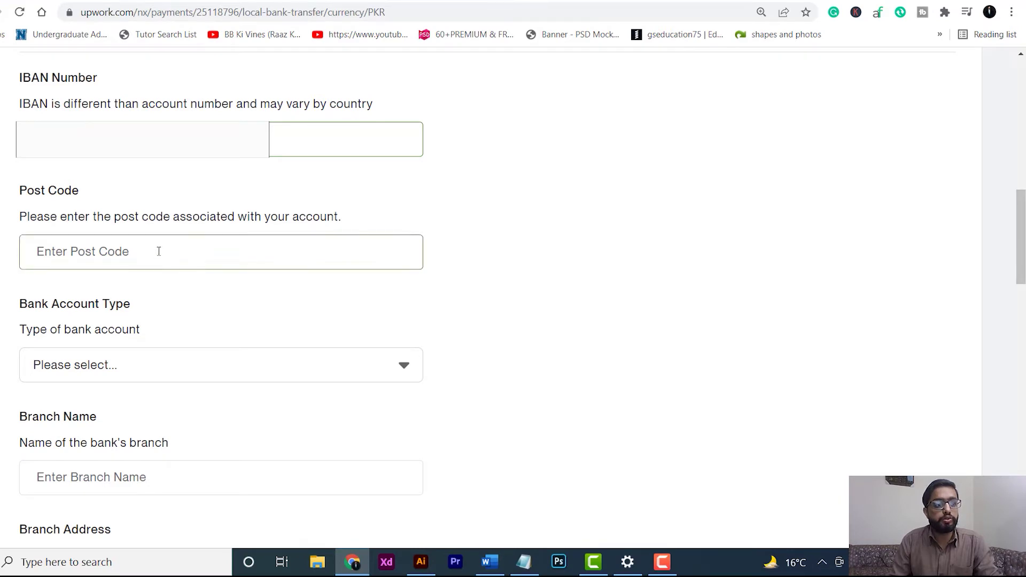
{"action": "left_click", "coordinate": [409, 290]}
{"action": "left_click", "coordinate": [752, 2]}
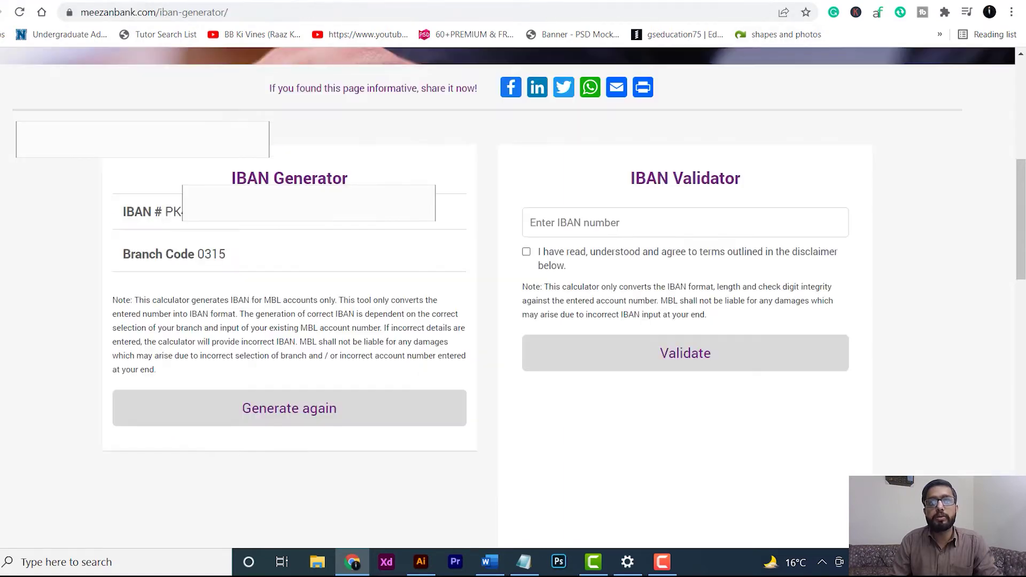
{"action": "key", "text": "ctrl+t"}
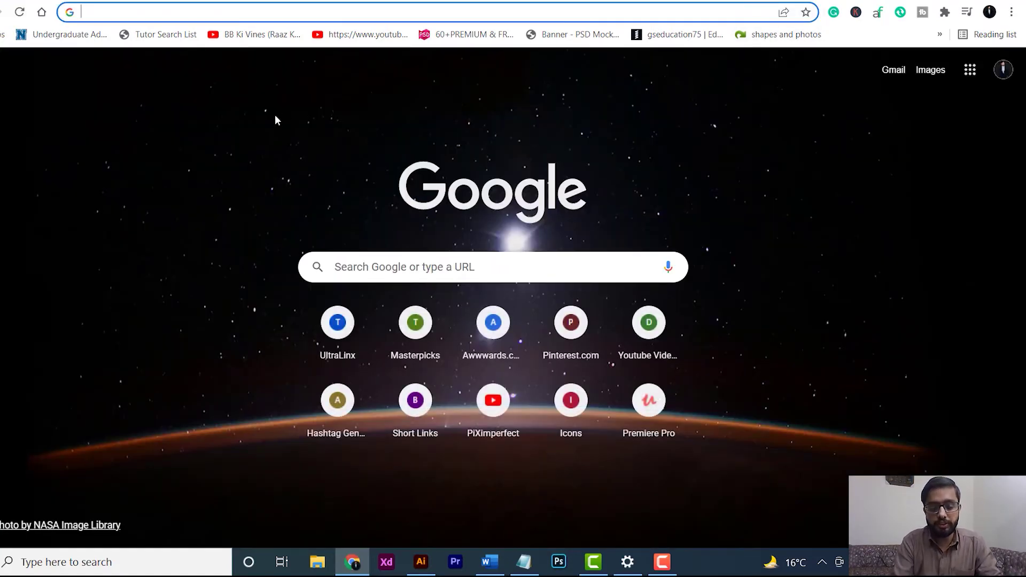
- Search Google for the Islamabad post code
{"action": "type", "text": "islm"}
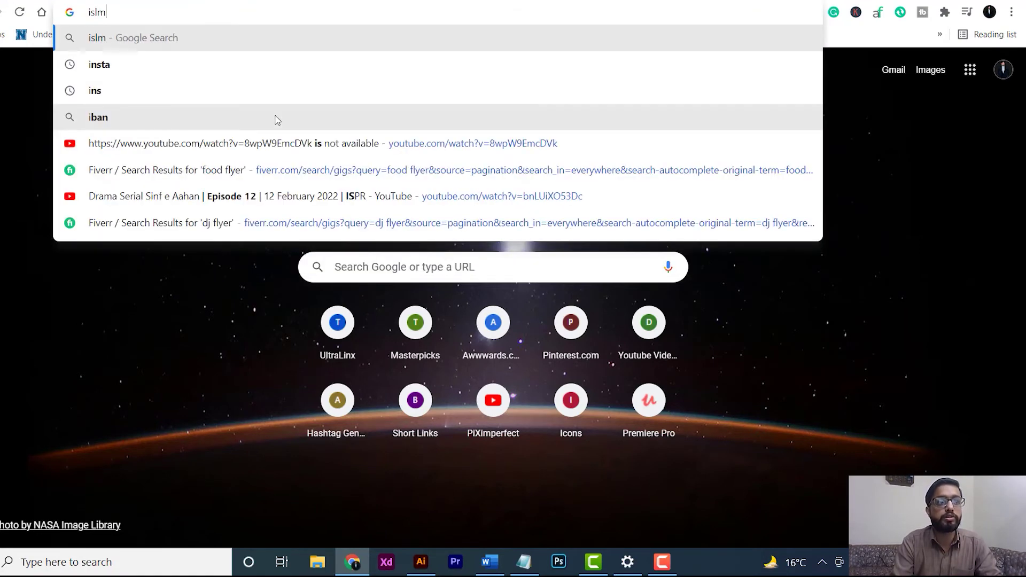
{"action": "key", "text": "BackSpace"}
{"action": "type", "text": "amaba"}
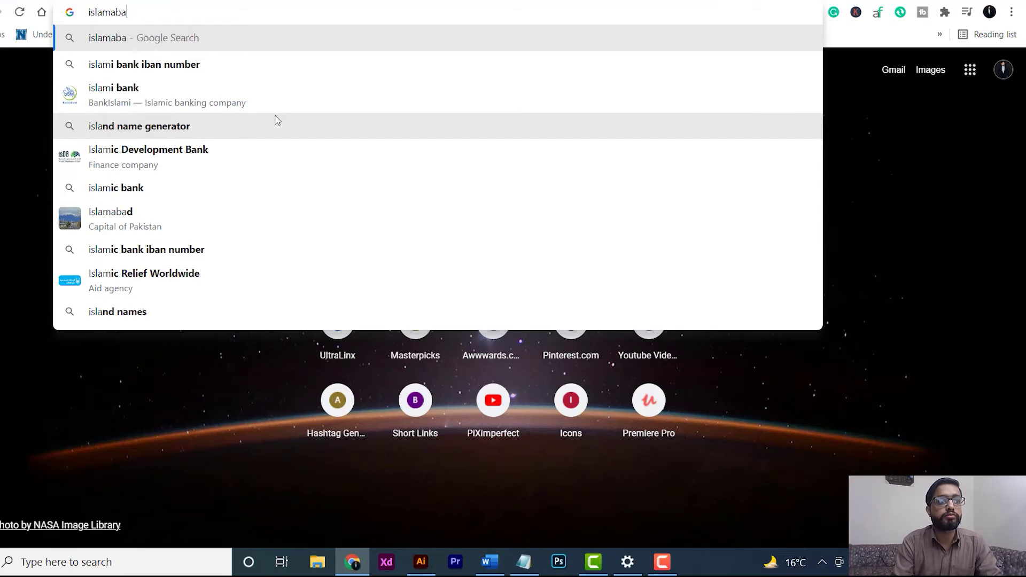
{"action": "type", "text": "d pos"}
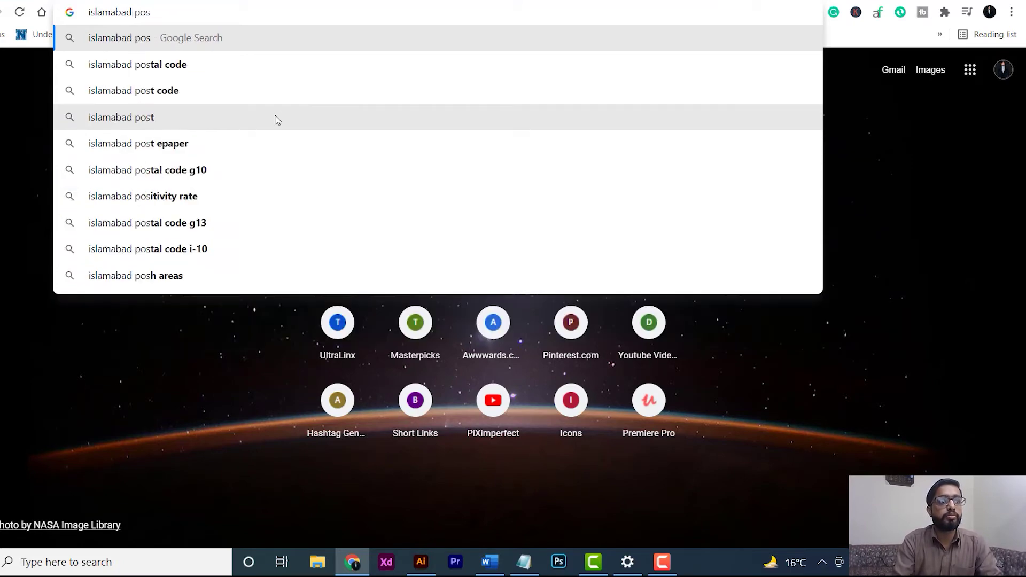
{"action": "left_click", "coordinate": [195, 92]}
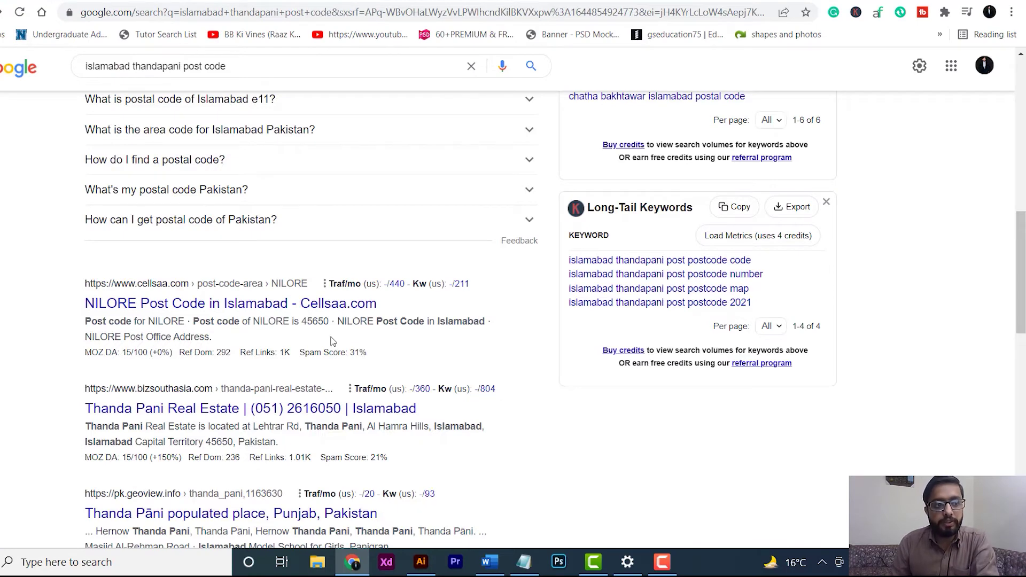
- Copy the Islamabad postal code from a search result and return to the Upwork form
{"action": "scroll", "coordinate": [332, 341], "scroll_direction": "up", "scroll_amount": 4}
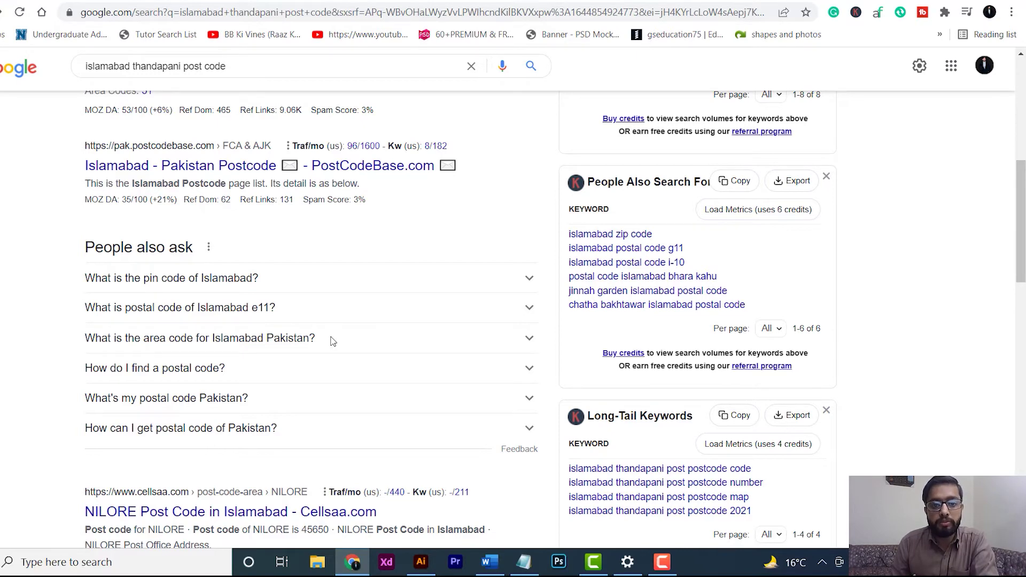
{"action": "scroll", "coordinate": [332, 342], "scroll_direction": "down", "scroll_amount": 4}
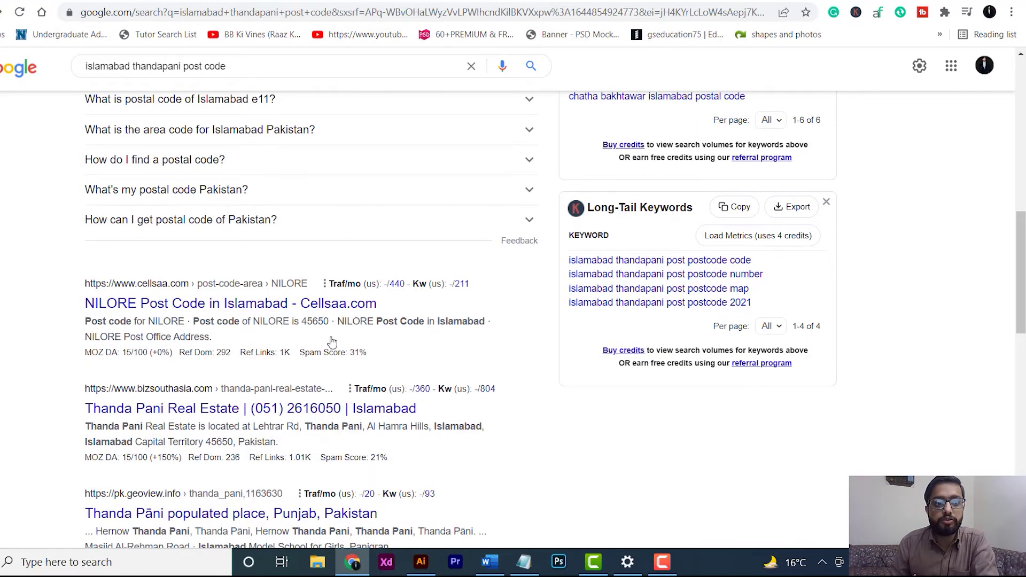
{"action": "mouse_move", "coordinate": [306, 339]}
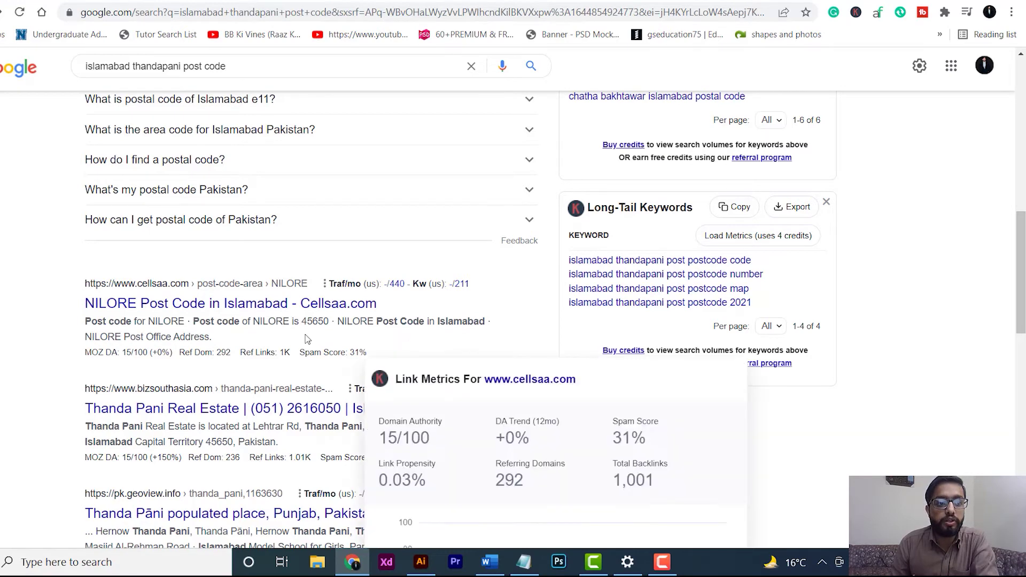
{"action": "left_click_drag", "start_coordinate": [302, 324], "coordinate": [330, 323]}
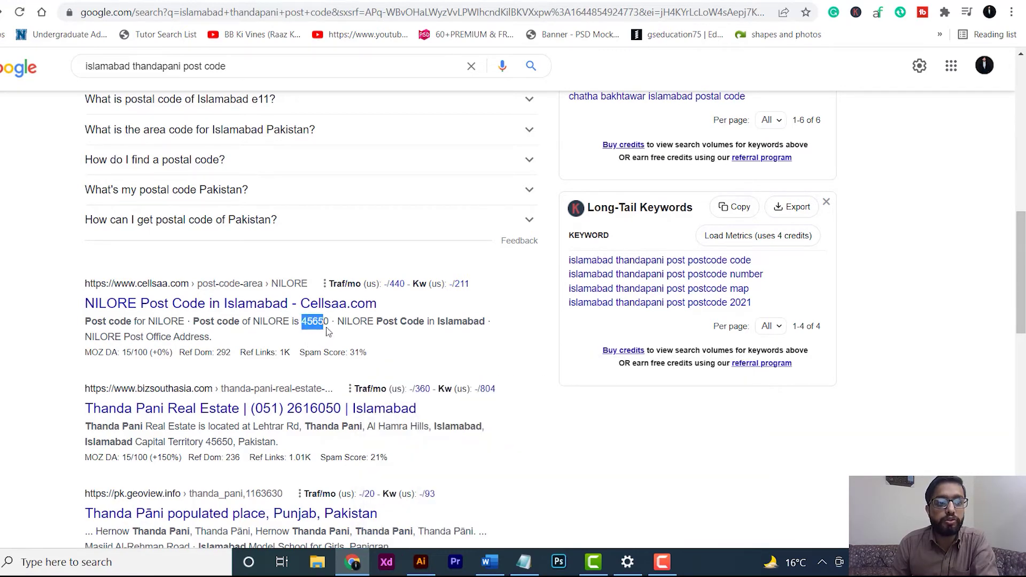
{"action": "right_click", "coordinate": [321, 323]}
{"action": "left_click", "coordinate": [353, 332]}
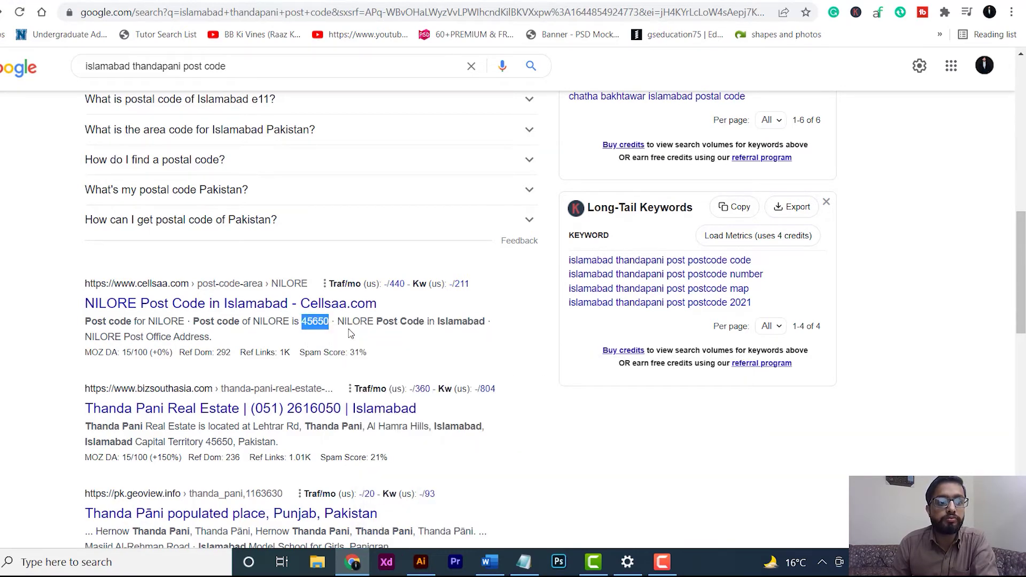
{"action": "key", "text": "ctrl+Tab"}
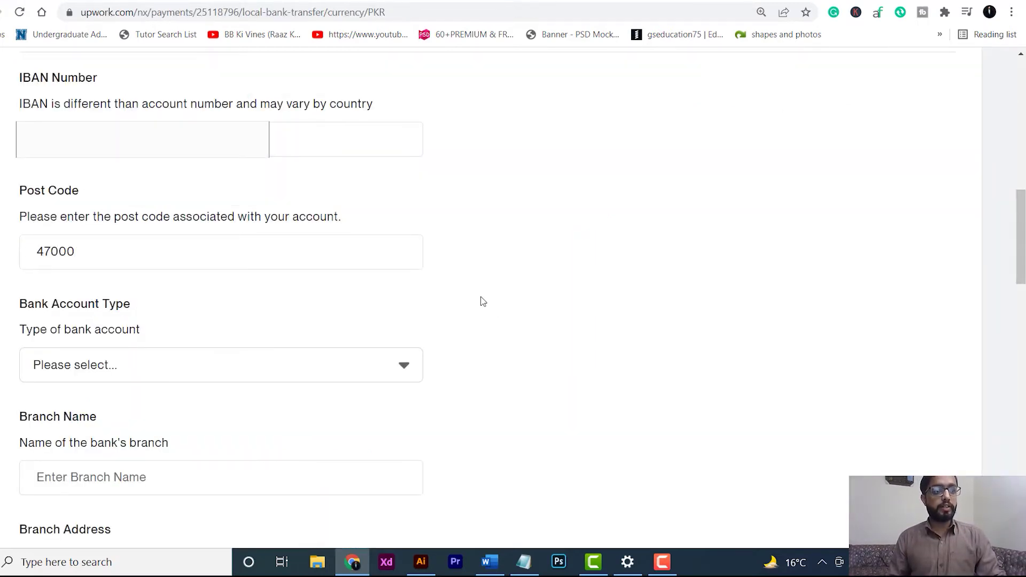
- Set Bank Account Type to Personal and paste in the branch name
{"action": "scroll", "coordinate": [483, 302], "scroll_direction": "down", "scroll_amount": 2}
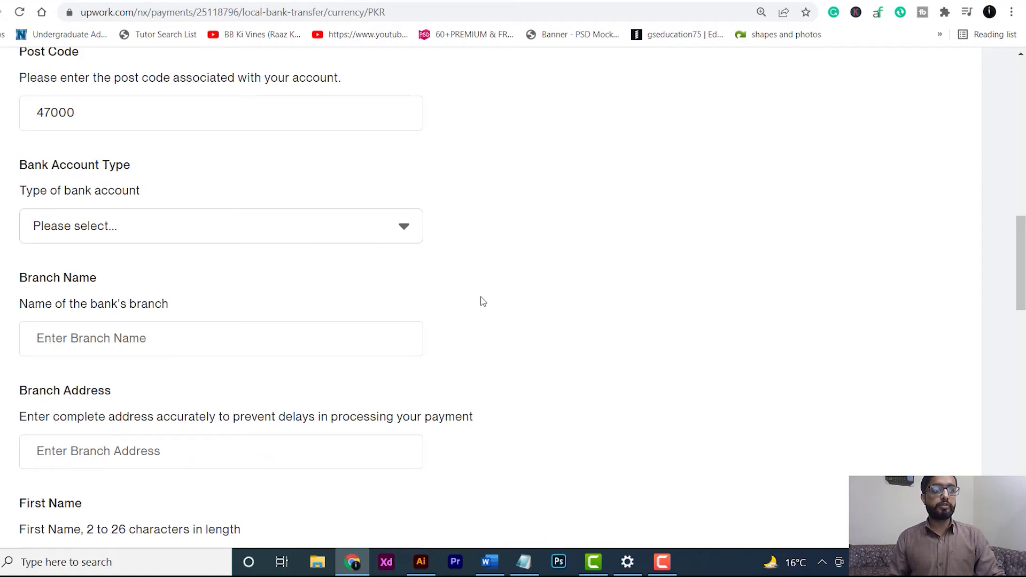
{"action": "left_click", "coordinate": [404, 227]}
{"action": "left_click", "coordinate": [98, 262]}
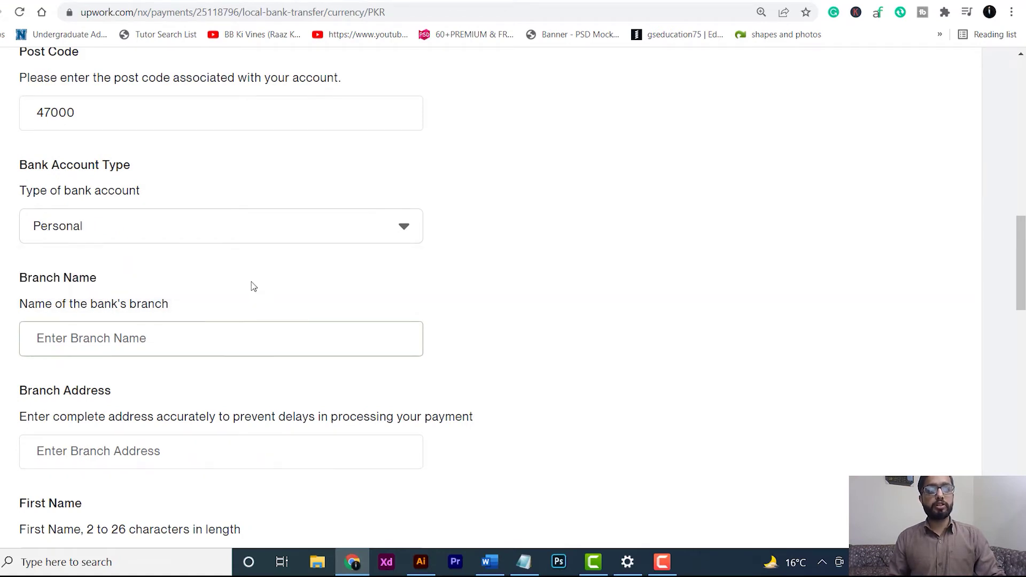
{"action": "scroll", "coordinate": [298, 298], "scroll_direction": "down", "scroll_amount": 1}
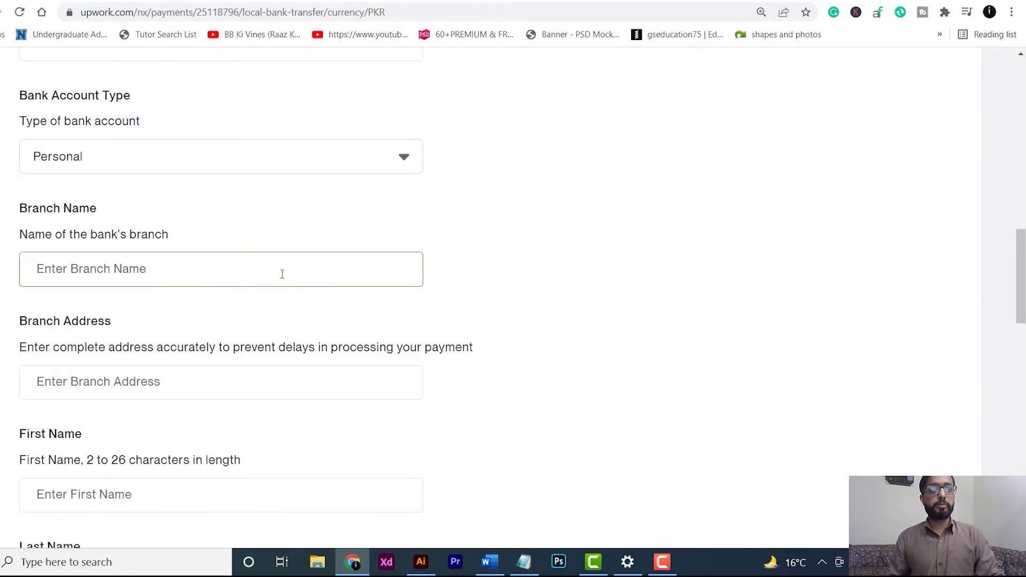
{"action": "left_click", "coordinate": [264, 267]}
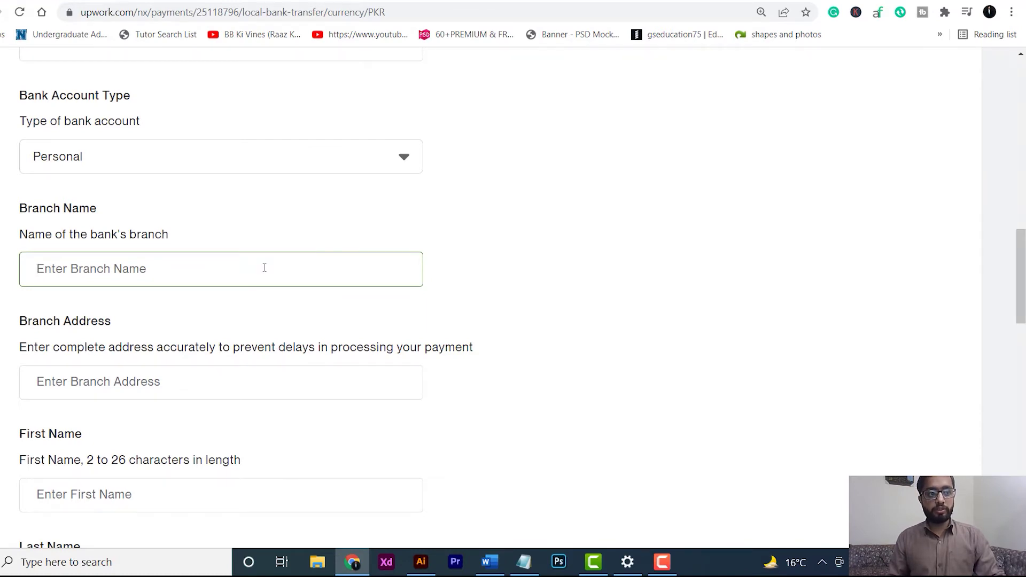
{"action": "key", "text": "ctrl+v"}
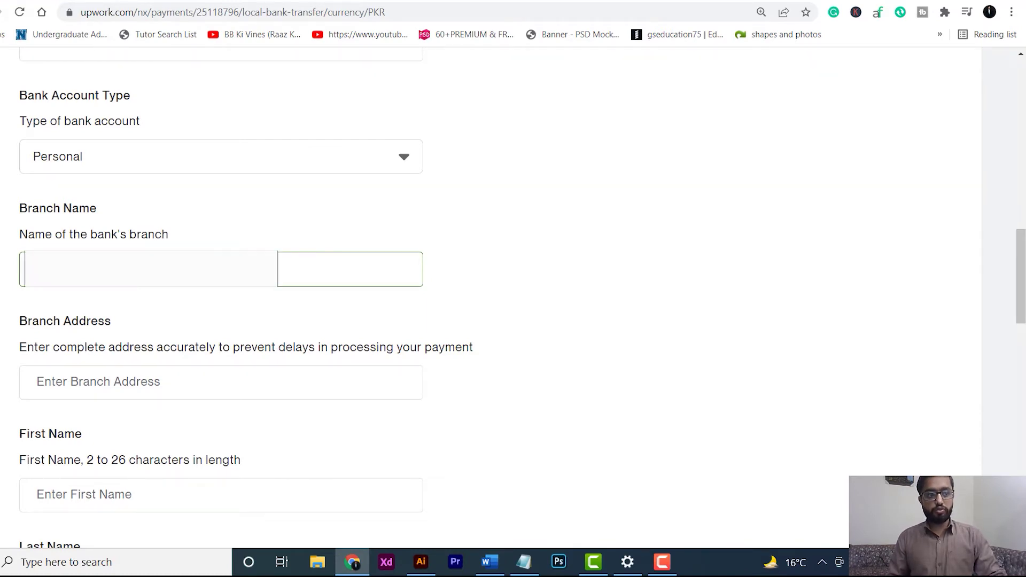
{"action": "key", "text": "Tab"}
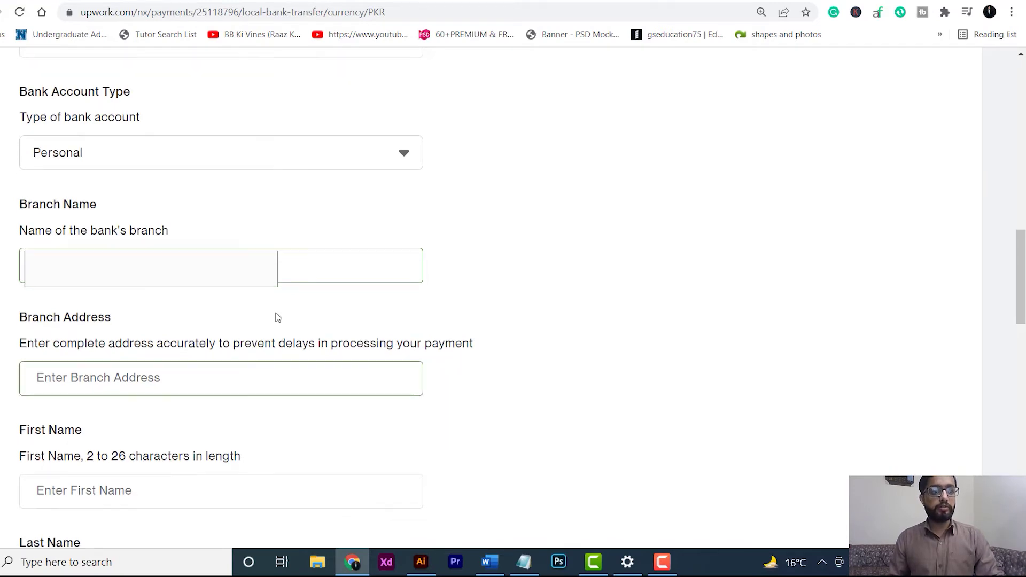
- Enter the account holder's first name and last name
{"action": "scroll", "coordinate": [275, 318], "scroll_direction": "down", "scroll_amount": 1}
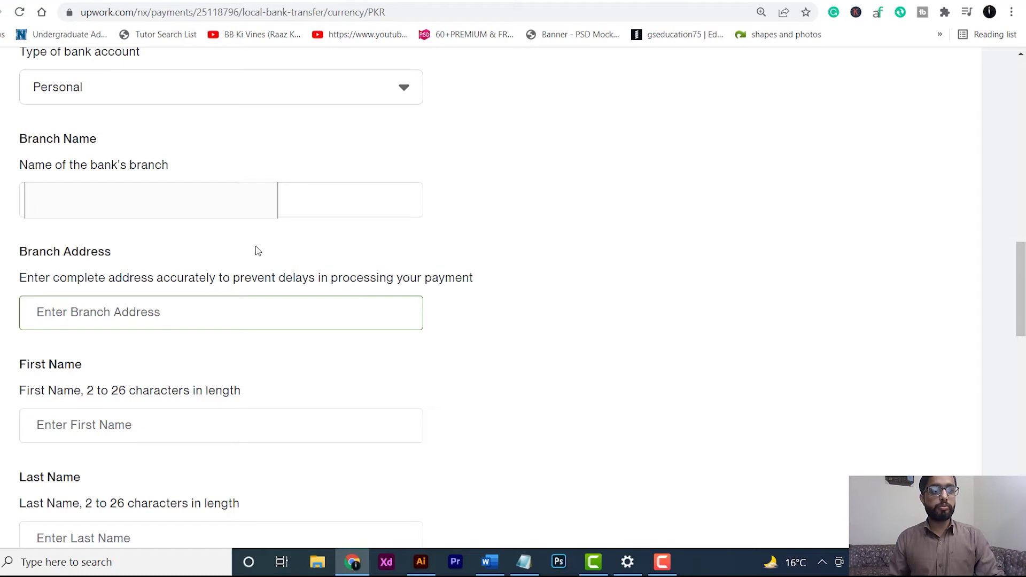
{"action": "scroll", "coordinate": [251, 318], "scroll_direction": "down", "scroll_amount": 3}
{"action": "left_click", "coordinate": [265, 345]}
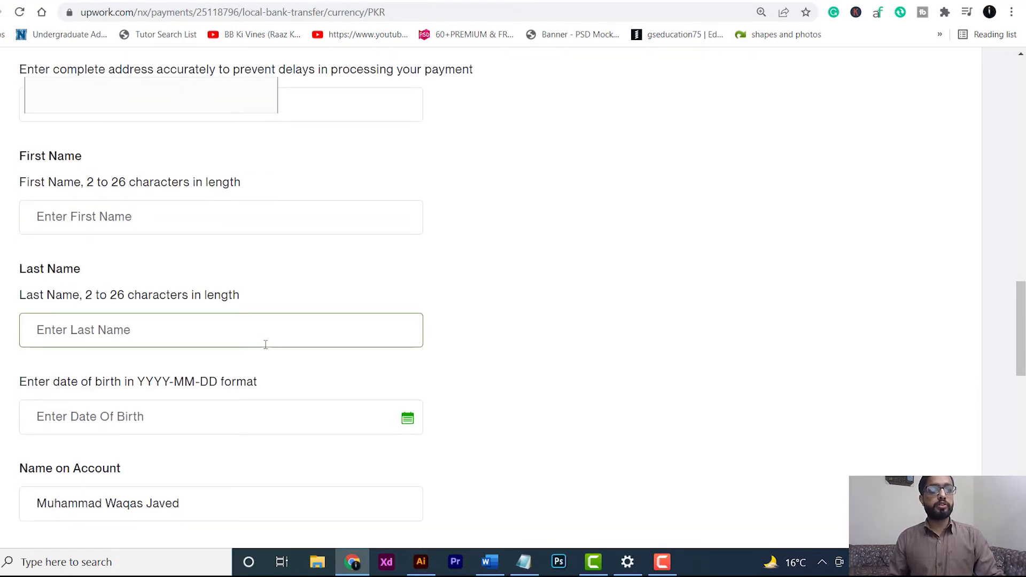
{"action": "left_click", "coordinate": [110, 223]}
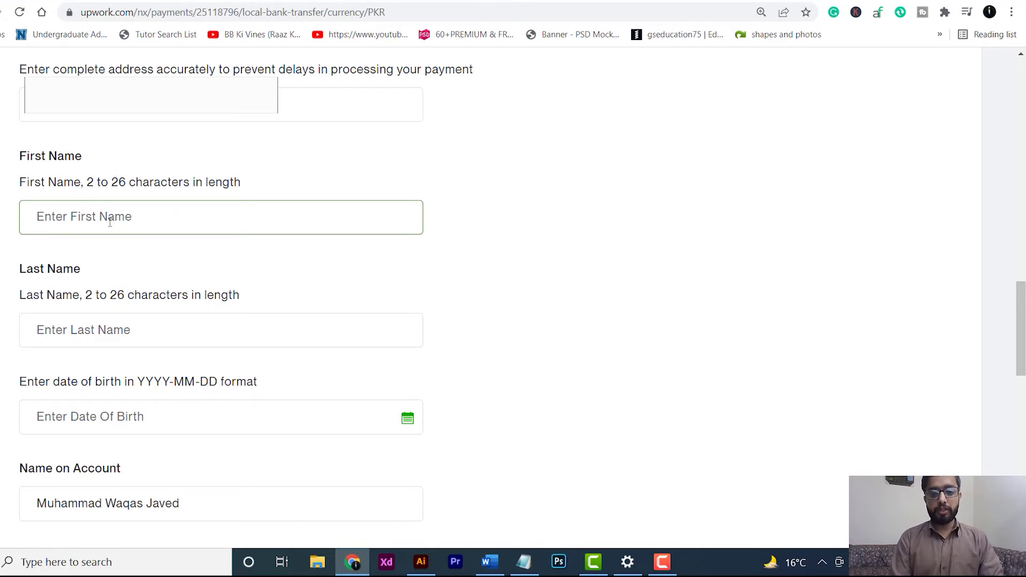
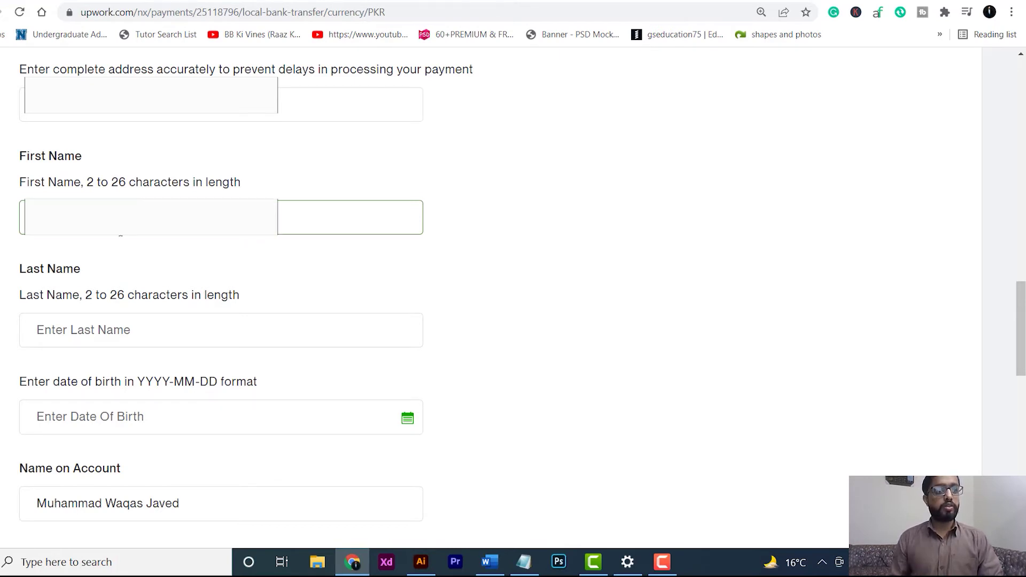
{"action": "left_click", "coordinate": [153, 331]}
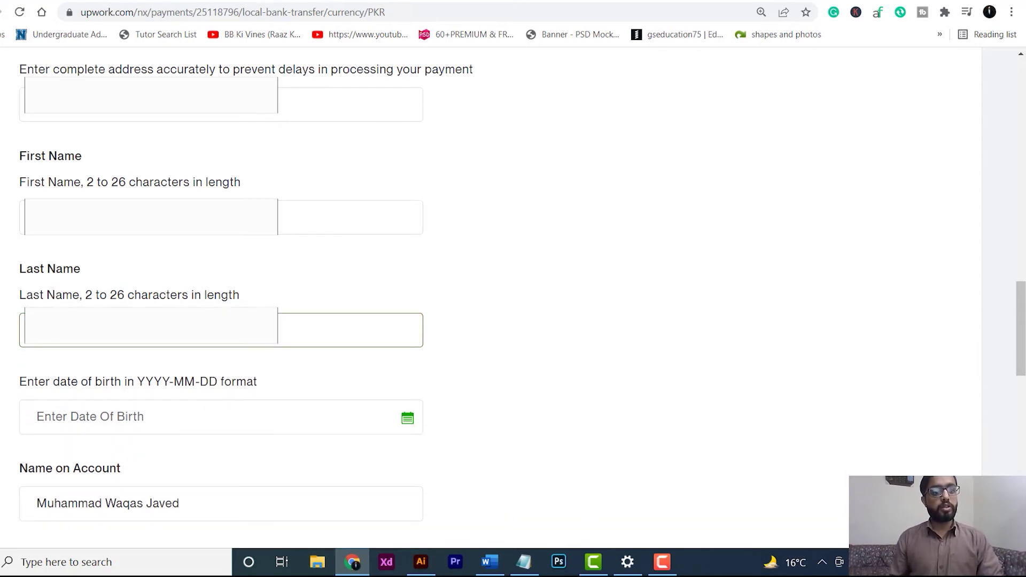
{"action": "scroll", "coordinate": [443, 267], "scroll_direction": "down", "scroll_amount": 3}
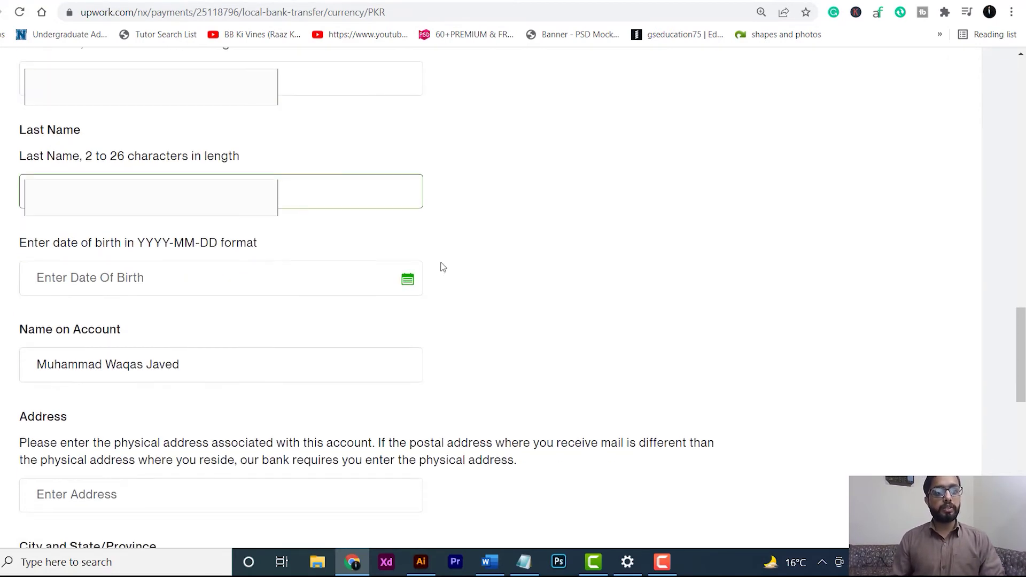
{"action": "left_click", "coordinate": [408, 286]}
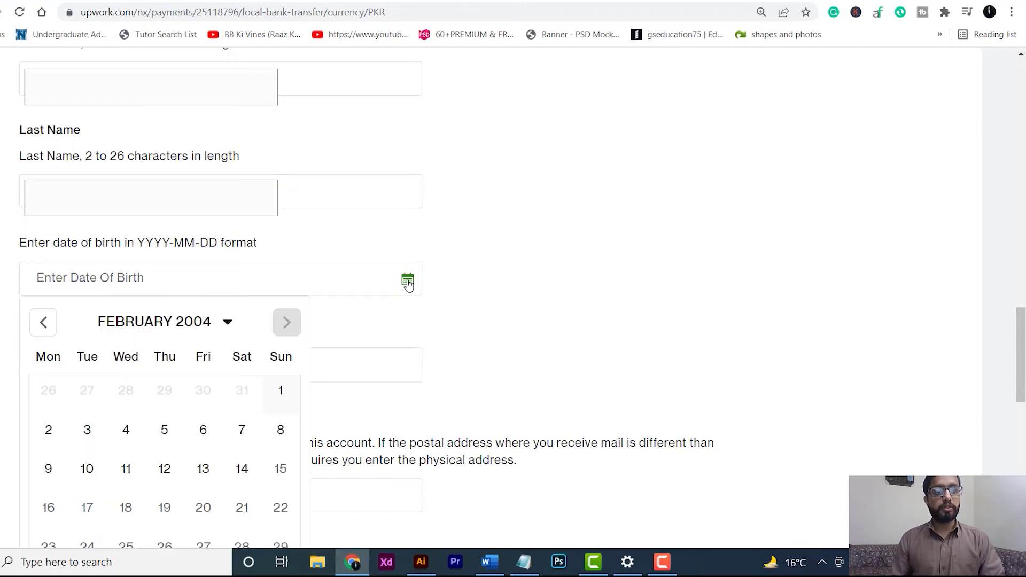
{"action": "scroll", "coordinate": [428, 283], "scroll_direction": "down", "scroll_amount": 4}
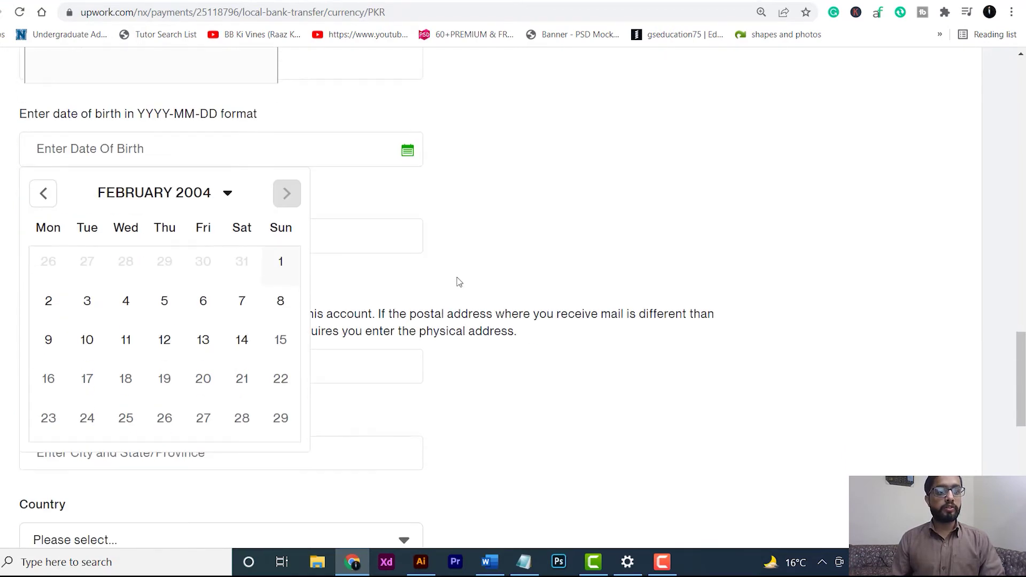
{"action": "scroll", "coordinate": [375, 281], "scroll_direction": "up", "scroll_amount": 1}
{"action": "scroll", "coordinate": [352, 280], "scroll_direction": "up", "scroll_amount": 1}
{"action": "left_click", "coordinate": [227, 183]}
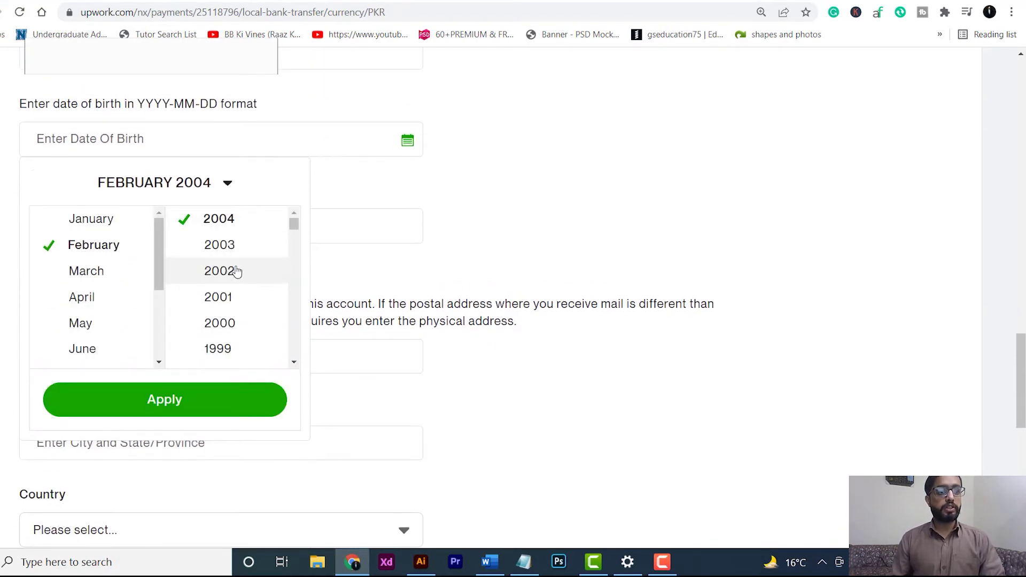
{"action": "scroll", "coordinate": [236, 271], "scroll_direction": "down", "scroll_amount": 1}
{"action": "scroll", "coordinate": [233, 325], "scroll_direction": "down", "scroll_amount": 2}
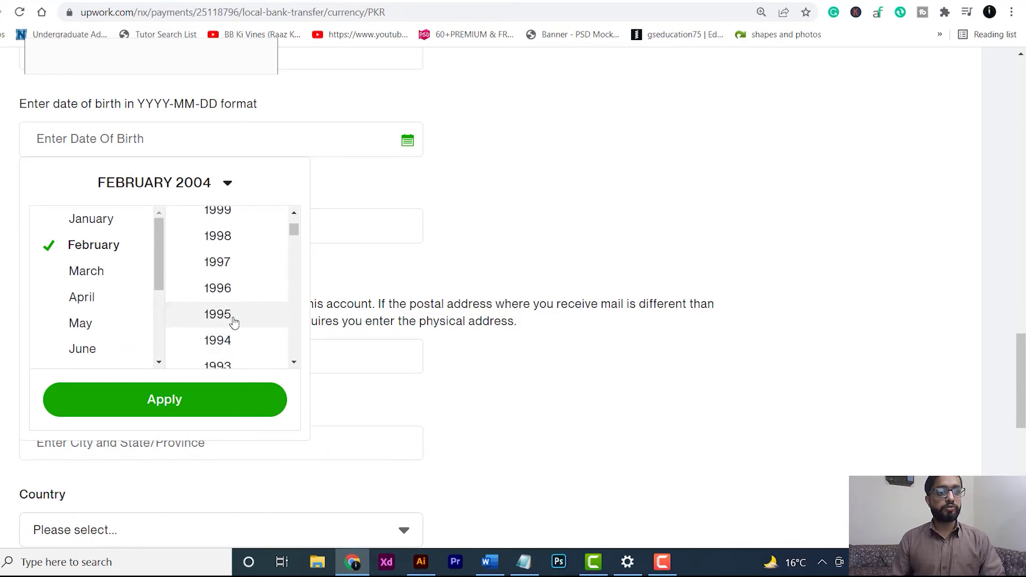
{"action": "left_click", "coordinate": [228, 289]}
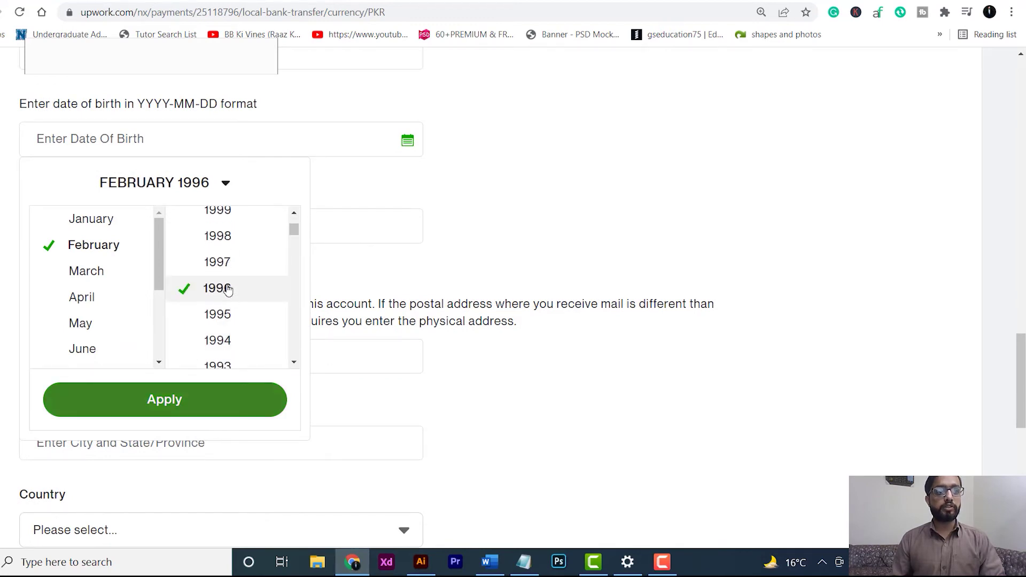
{"action": "left_click", "coordinate": [172, 185]}
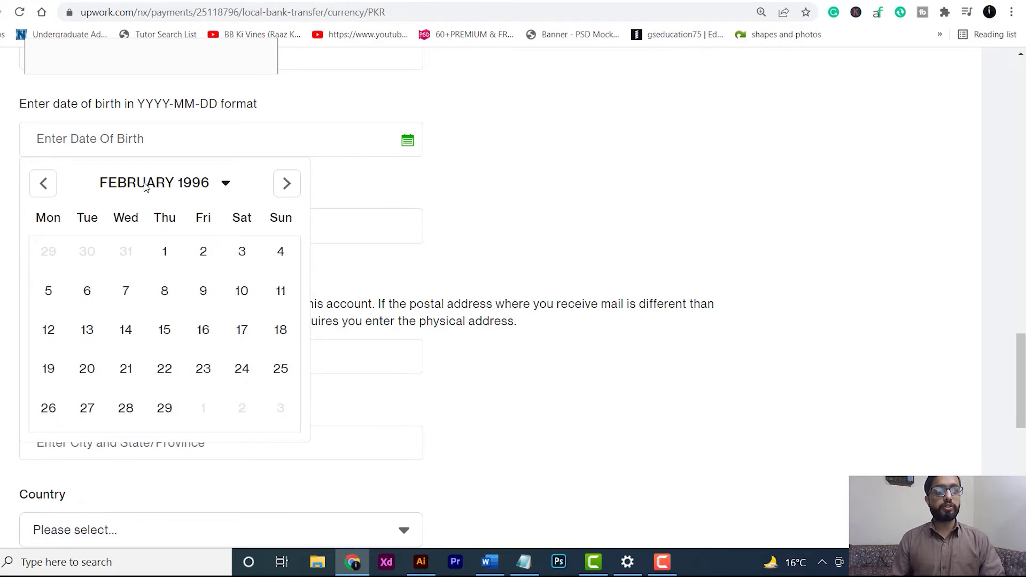
{"action": "left_click", "coordinate": [147, 187]}
{"action": "left_click", "coordinate": [152, 224]}
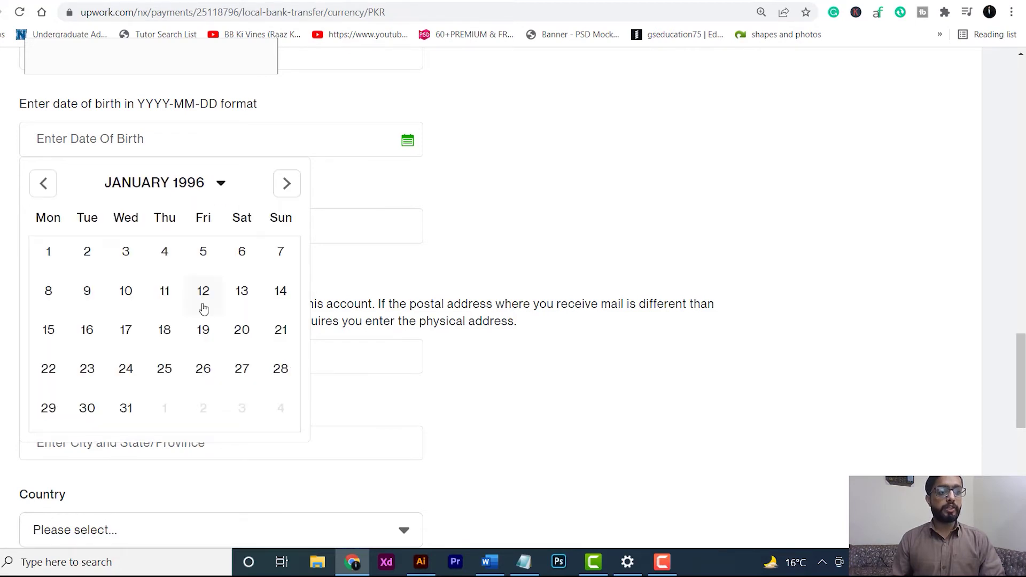
{"action": "left_click", "coordinate": [203, 369]}
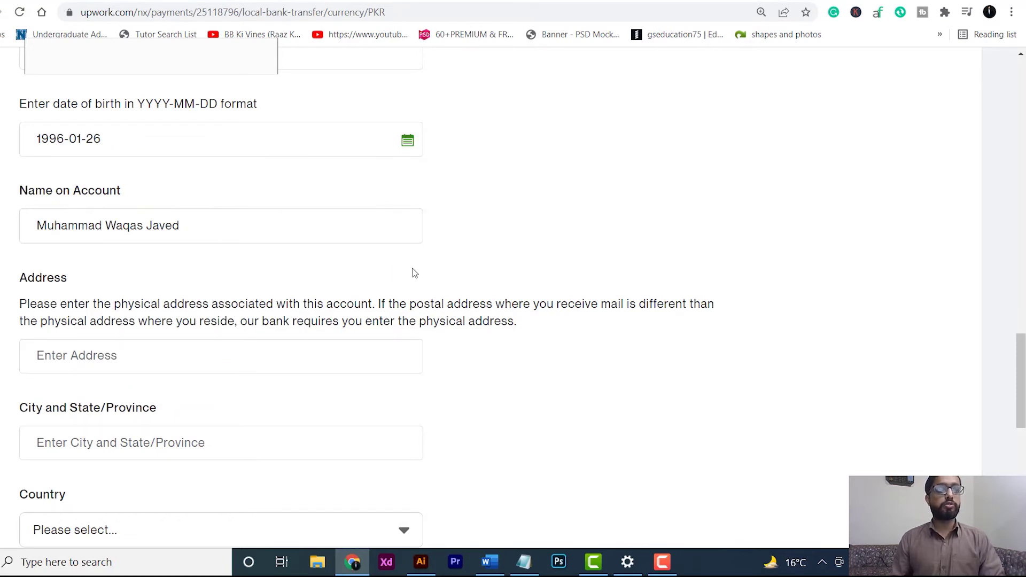
- Fill City with the saved ISLAMABAD address and choose Pakistan as the country
{"action": "scroll", "coordinate": [416, 273], "scroll_direction": "down", "scroll_amount": 3}
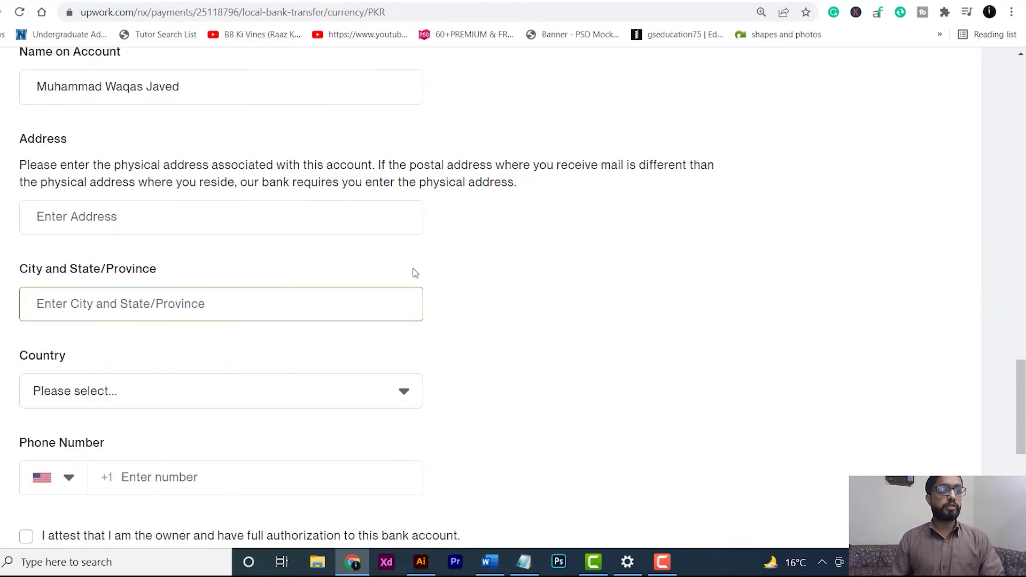
{"action": "scroll", "coordinate": [187, 247], "scroll_direction": "down", "scroll_amount": 2}
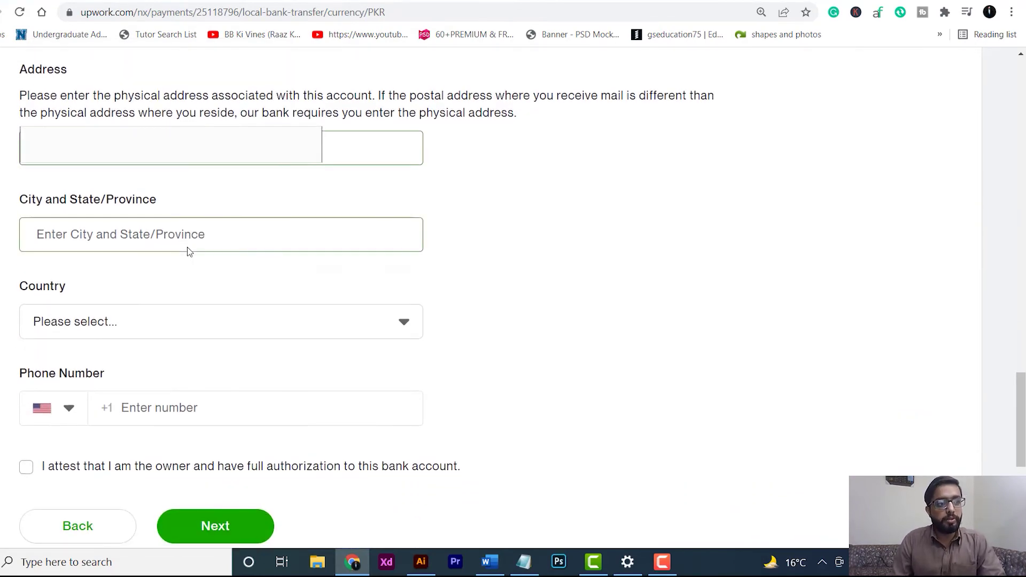
{"action": "scroll", "coordinate": [187, 247], "scroll_direction": "down", "scroll_amount": 2}
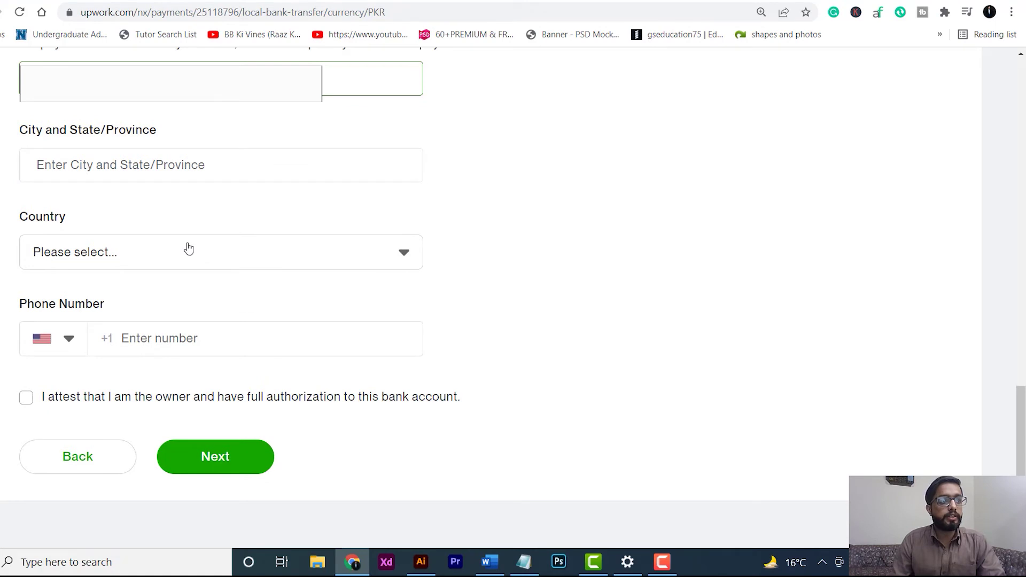
{"action": "left_click", "coordinate": [189, 170]}
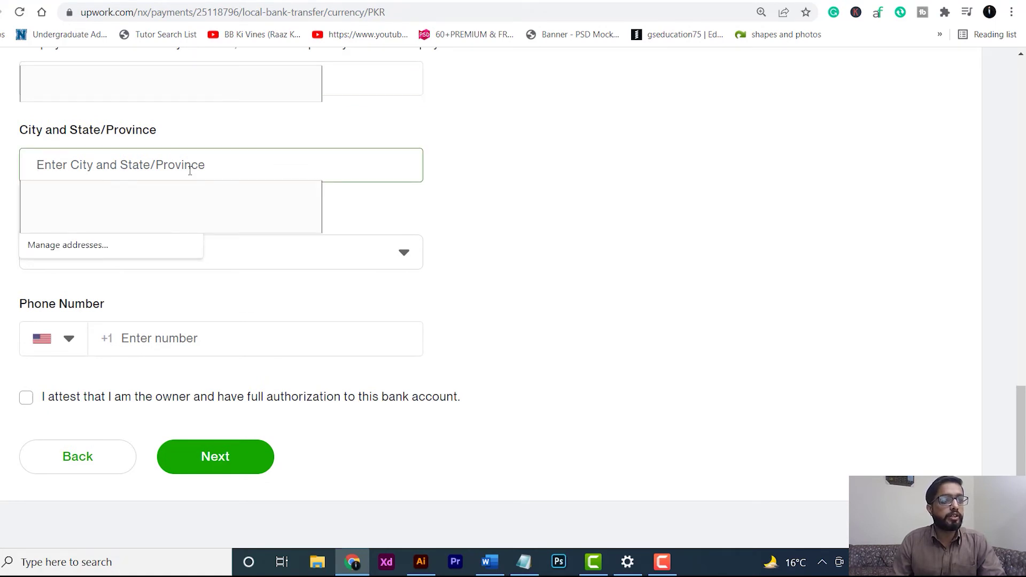
{"action": "left_click", "coordinate": [211, 207]}
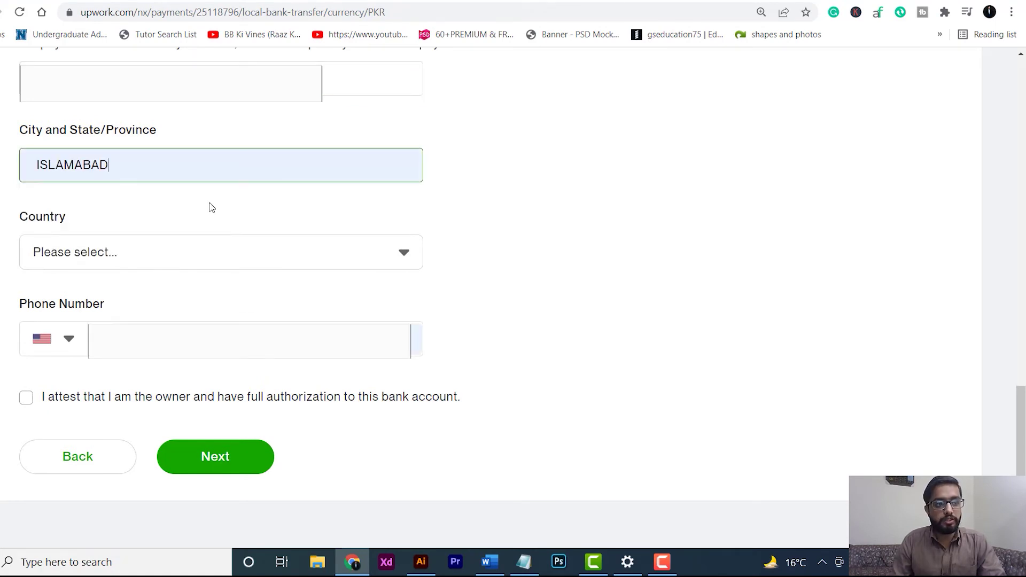
{"action": "scroll", "coordinate": [212, 207], "scroll_direction": "down", "scroll_amount": 1}
{"action": "left_click", "coordinate": [211, 195]}
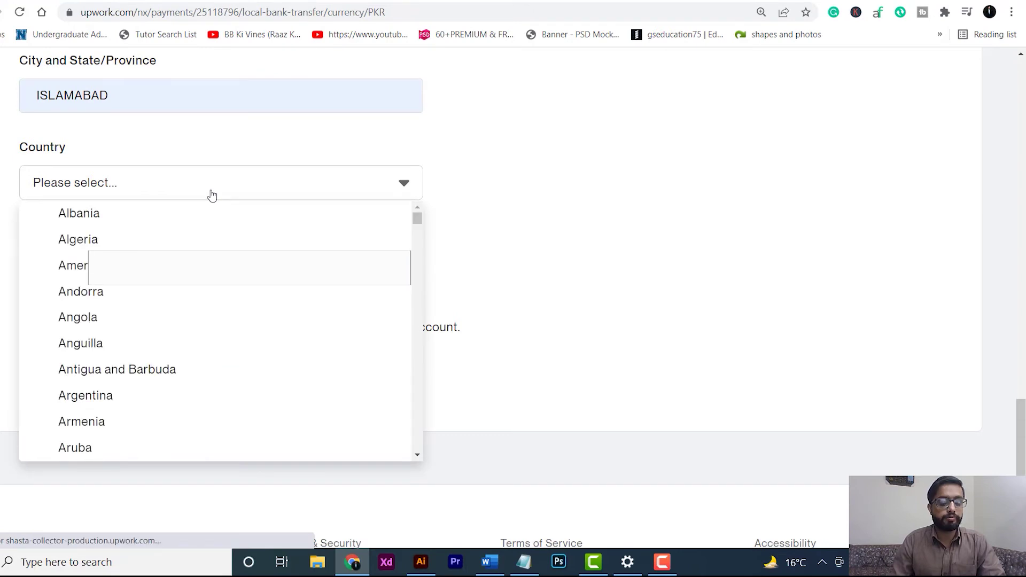
{"action": "scroll", "coordinate": [497, 284], "scroll_direction": "up", "scroll_amount": 1}
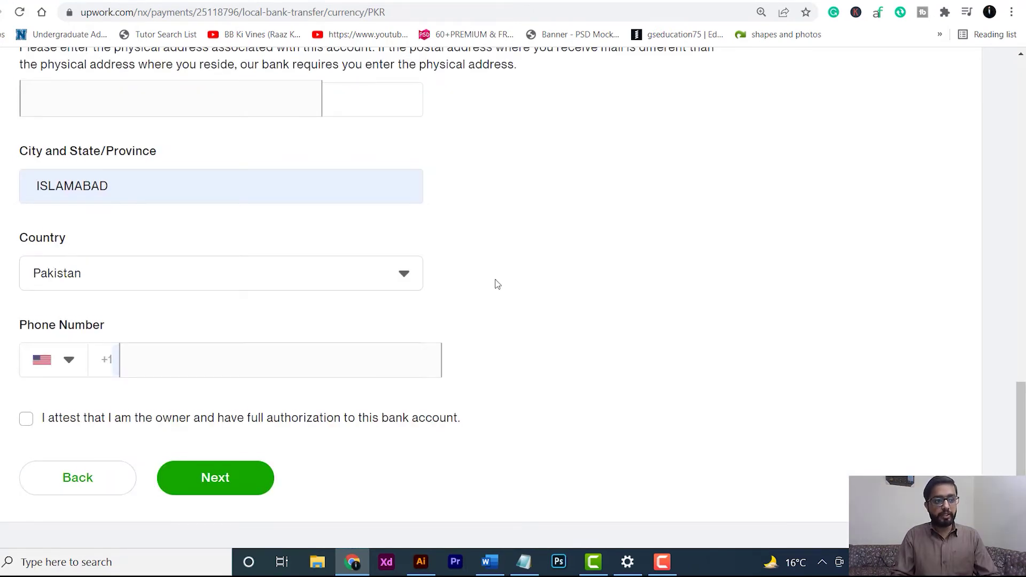
{"action": "scroll", "coordinate": [497, 285], "scroll_direction": "down", "scroll_amount": 2}
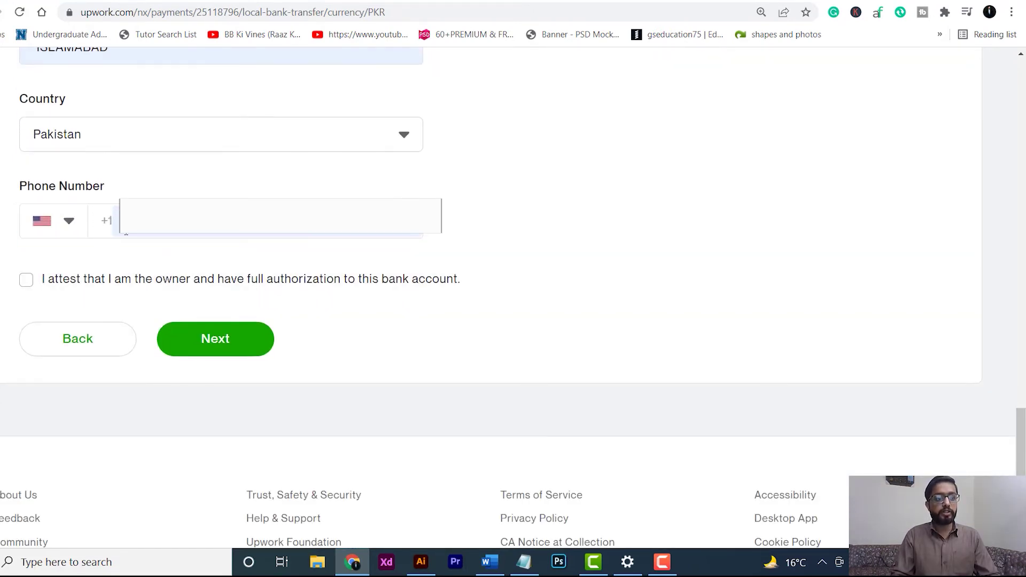
- Select Pakistan's +92 dialling code, enter the phone number and attest account ownership
{"action": "left_click", "coordinate": [71, 233]}
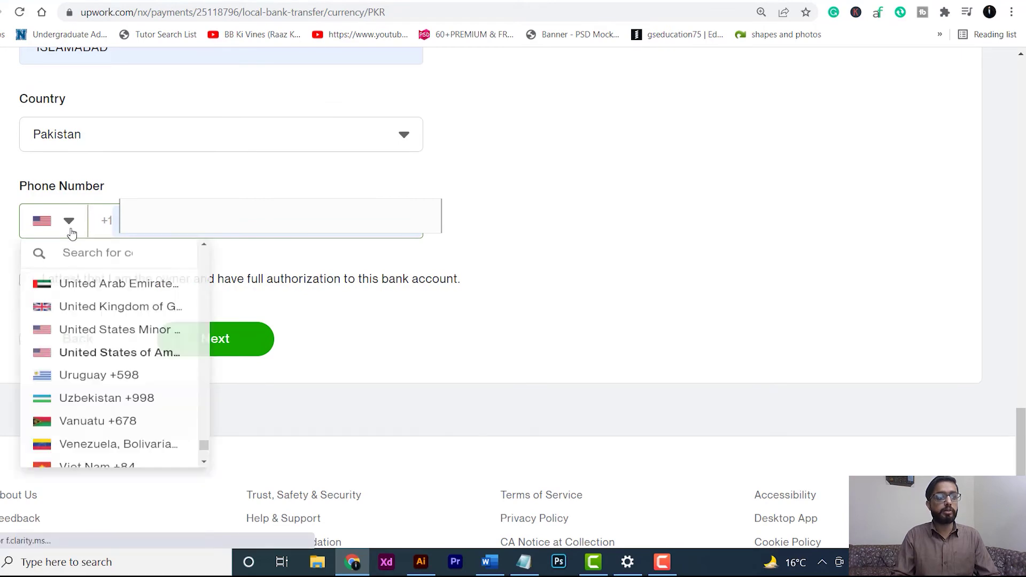
{"action": "left_click", "coordinate": [145, 259]}
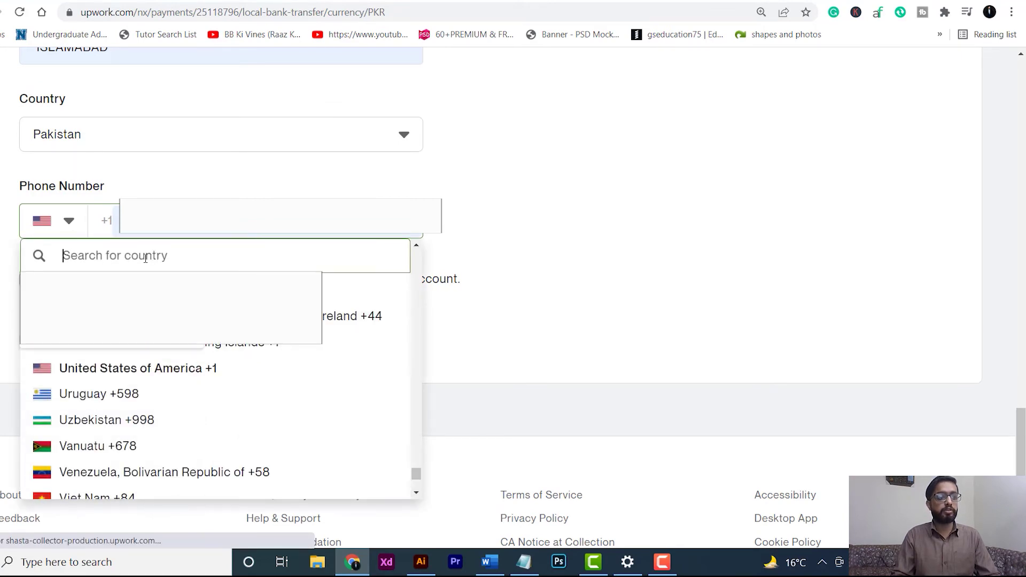
{"action": "type", "text": "pa"}
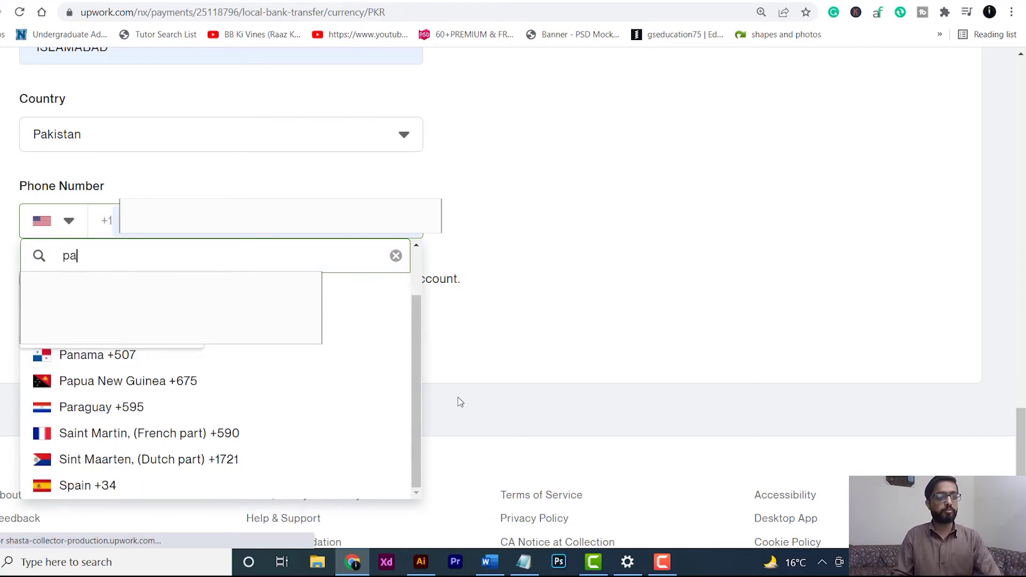
{"action": "left_click", "coordinate": [126, 272]}
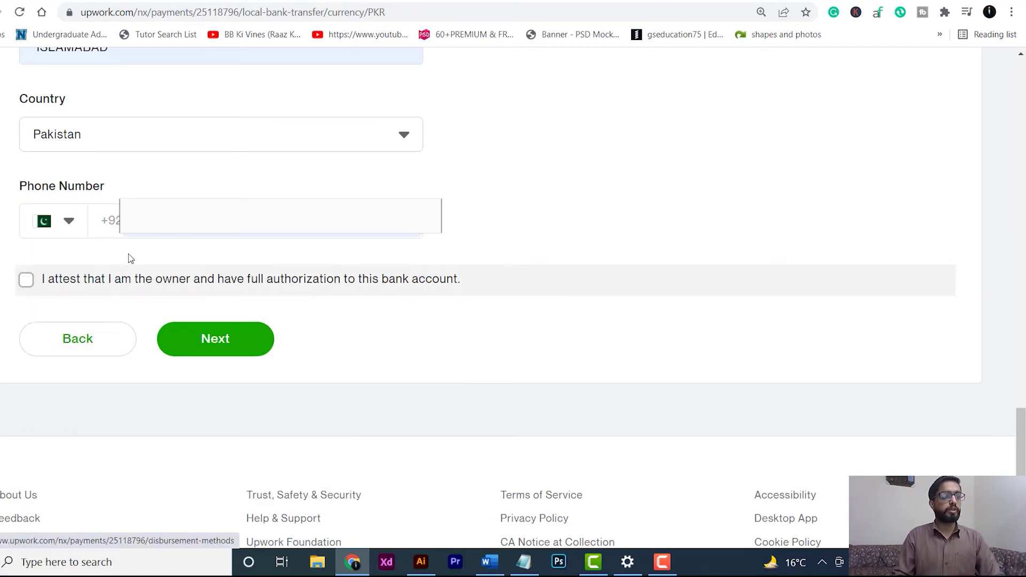
{"action": "left_click", "coordinate": [160, 220]}
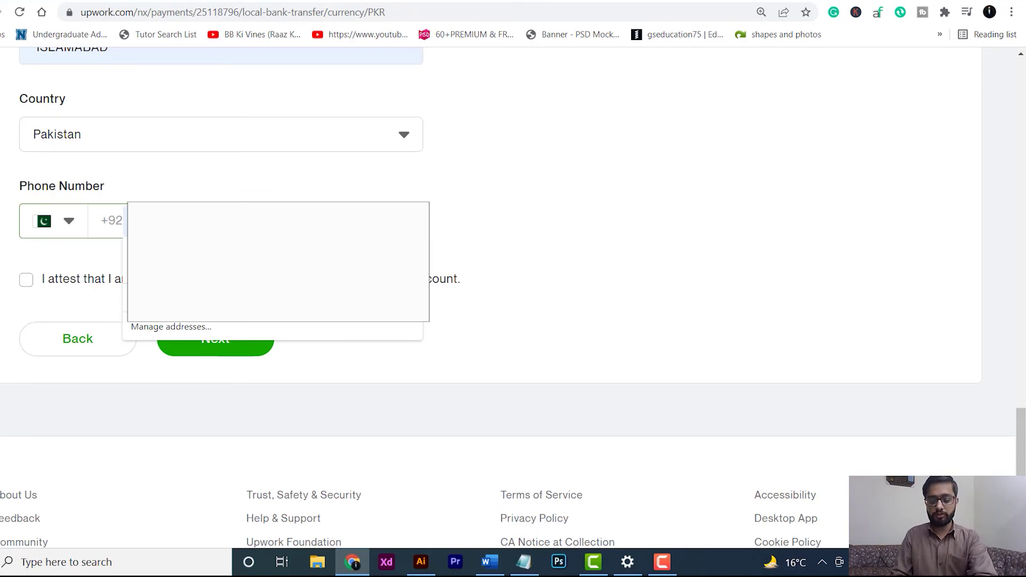
{"action": "left_click", "coordinate": [27, 280]}
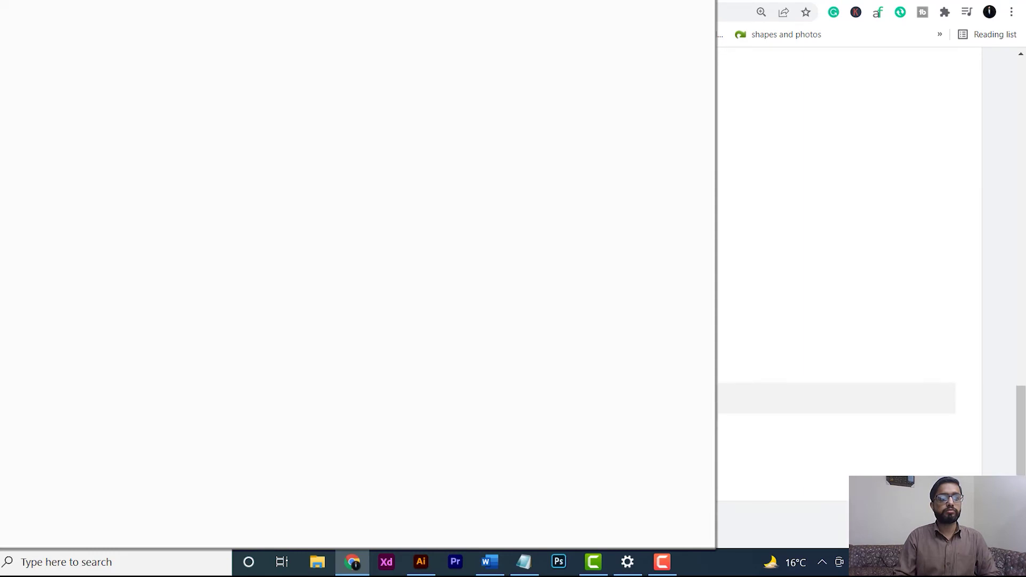
- Submit the Meezan Bank details and reach the Monthly payment schedule setup page
{"action": "scroll", "coordinate": [866, 267], "scroll_direction": "down", "scroll_amount": 5}
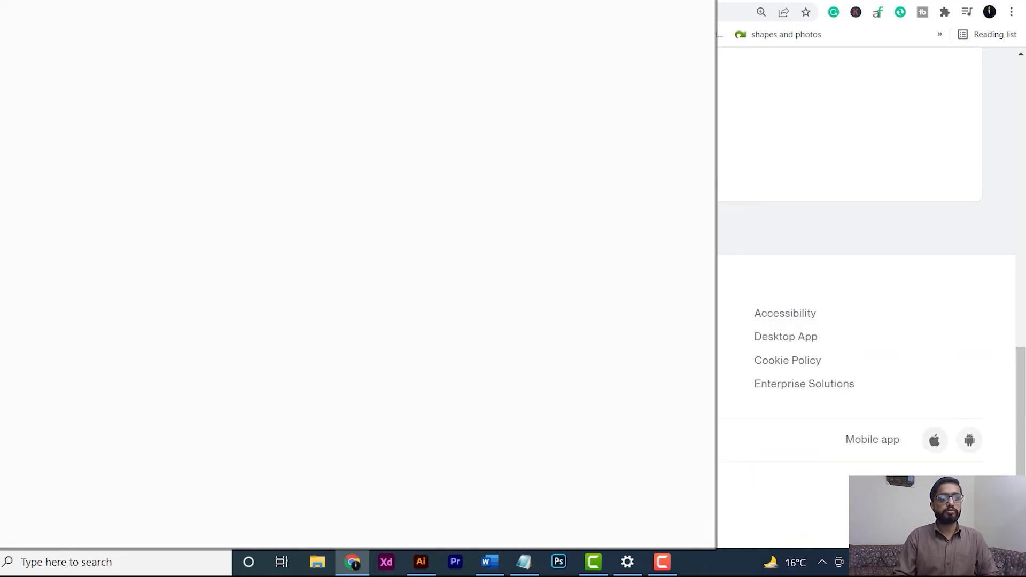
{"action": "scroll", "coordinate": [866, 256], "scroll_direction": "up", "scroll_amount": 15}
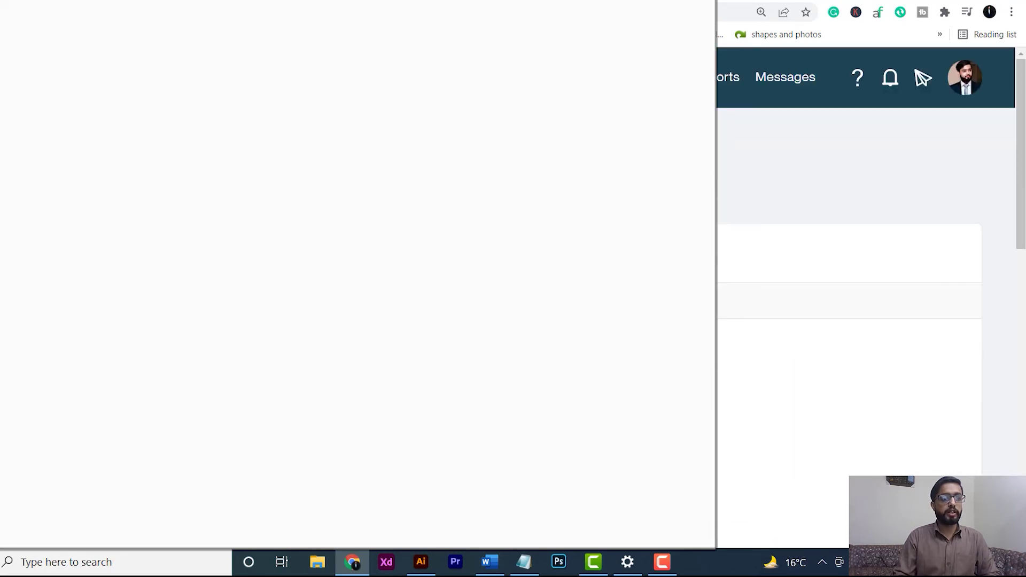
{"action": "scroll", "coordinate": [866, 257], "scroll_direction": "down", "scroll_amount": 15}
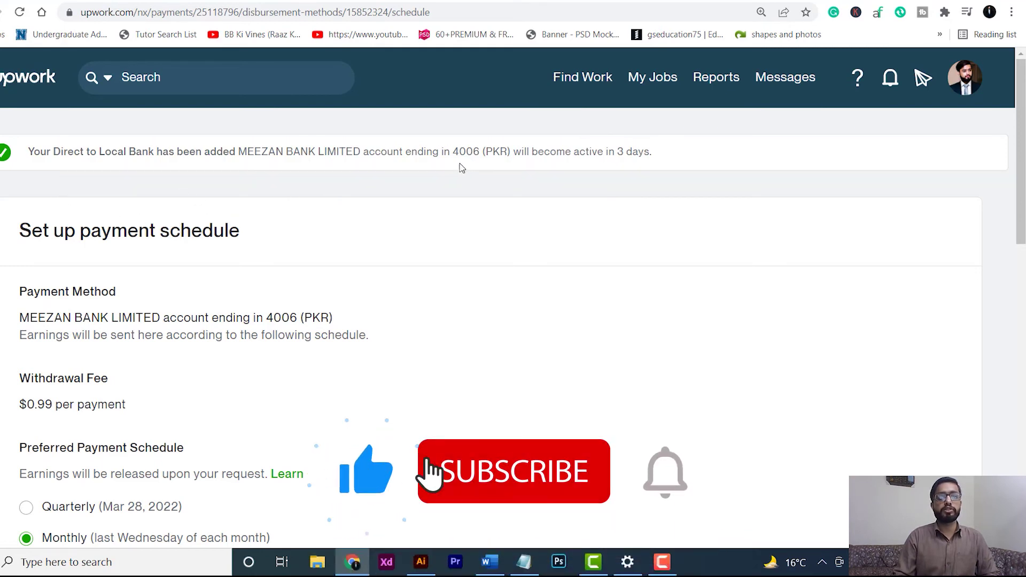
- Keep the Monthly payment schedule and go back to the Get paid page
{"action": "left_click_drag", "start_coordinate": [453, 154], "coordinate": [475, 156]}
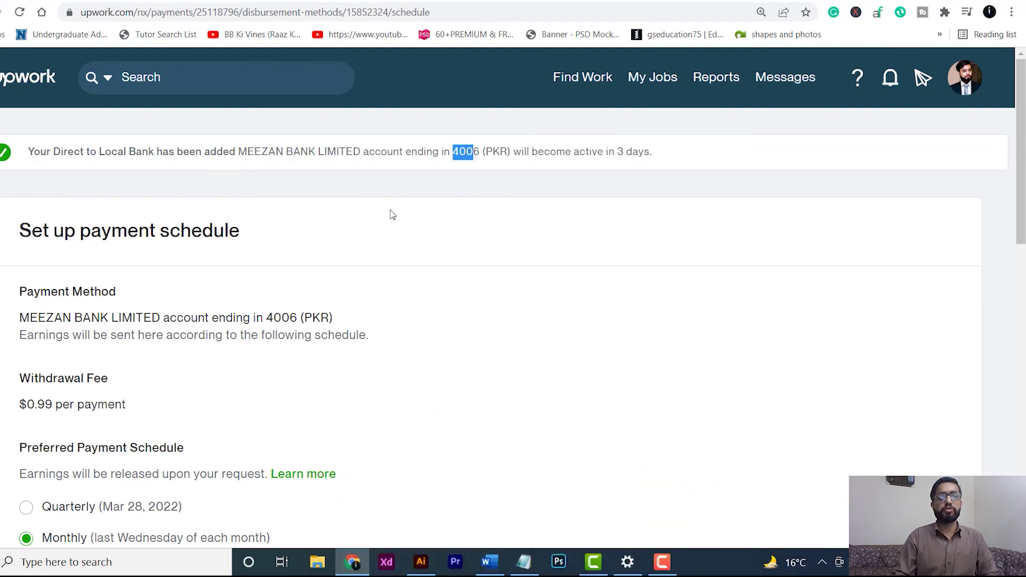
{"action": "scroll", "coordinate": [338, 230], "scroll_direction": "down", "scroll_amount": 1}
{"action": "scroll", "coordinate": [338, 230], "scroll_direction": "down", "scroll_amount": 2}
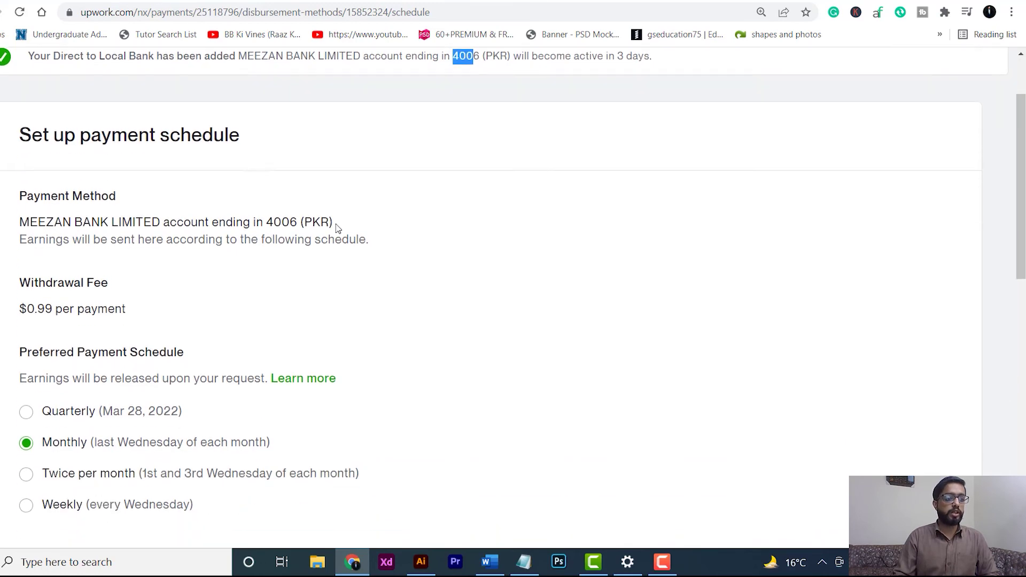
{"action": "key", "text": "alt+Left"}
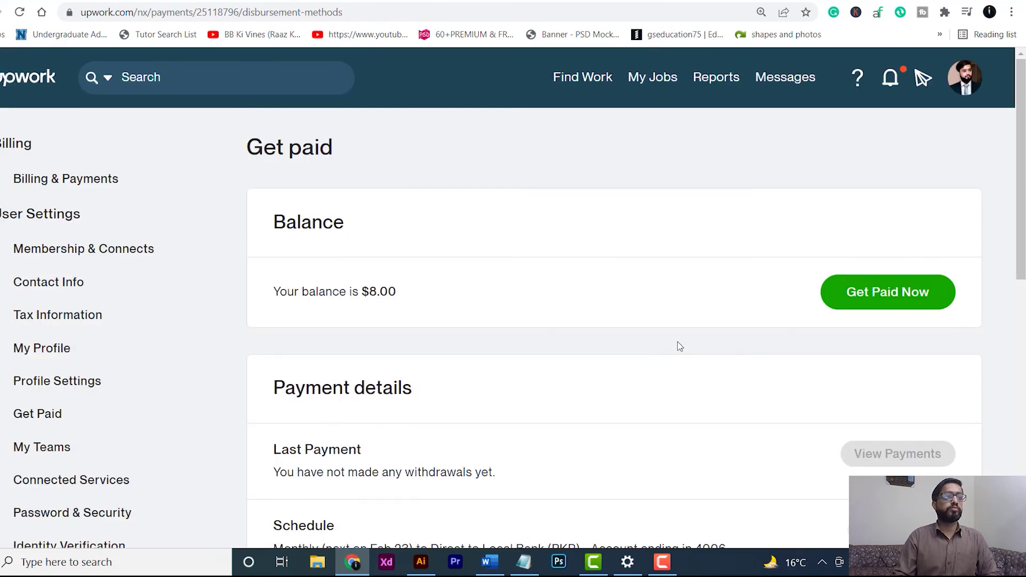
{"action": "scroll", "coordinate": [679, 346], "scroll_direction": "down", "scroll_amount": 5}
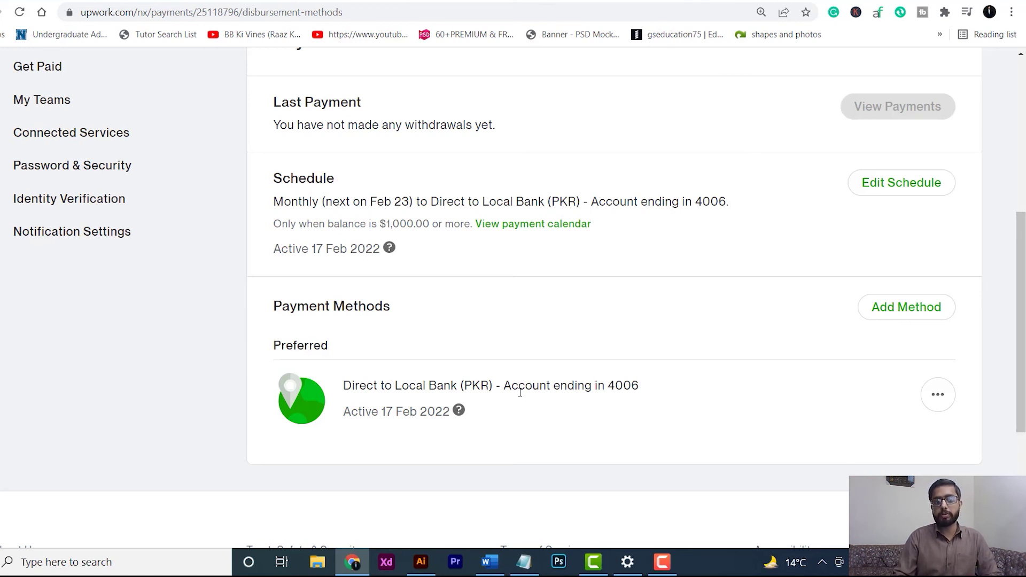
{"action": "scroll", "coordinate": [520, 393], "scroll_direction": "down", "scroll_amount": 1}
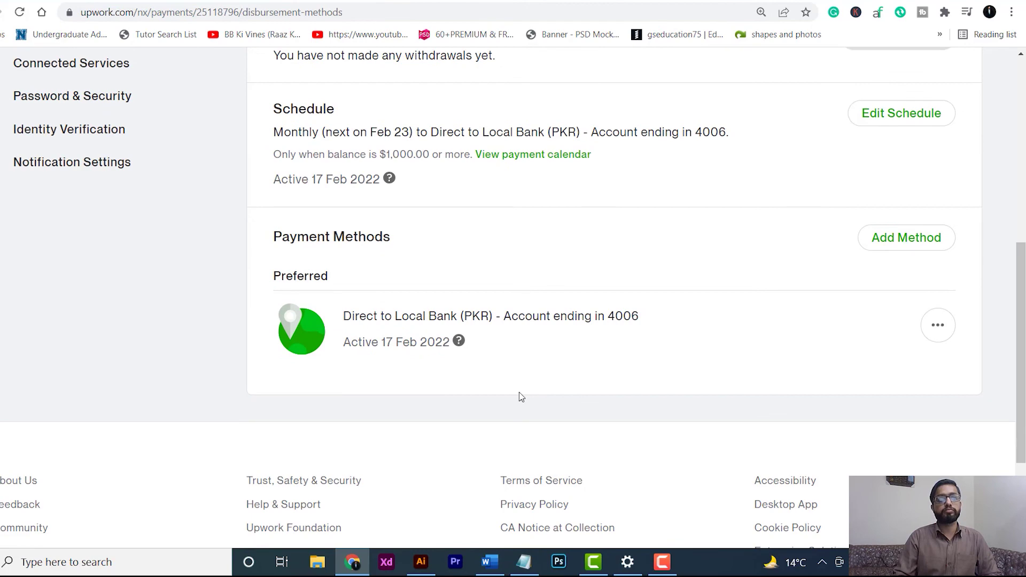
{"action": "scroll", "coordinate": [695, 246], "scroll_direction": "up", "scroll_amount": 7}
{"action": "left_click", "coordinate": [893, 92]}
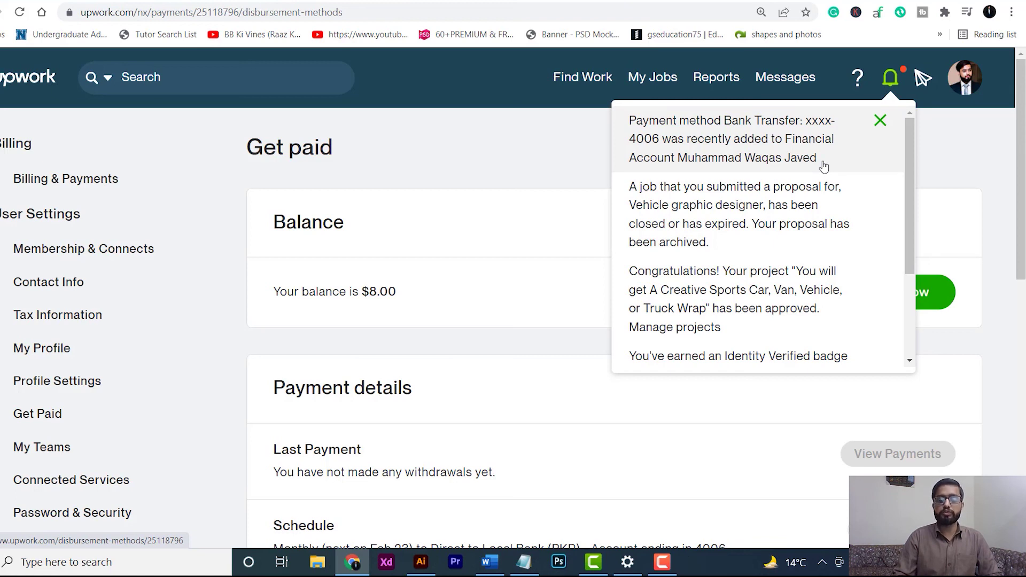
{"action": "left_click", "coordinate": [939, 168]}
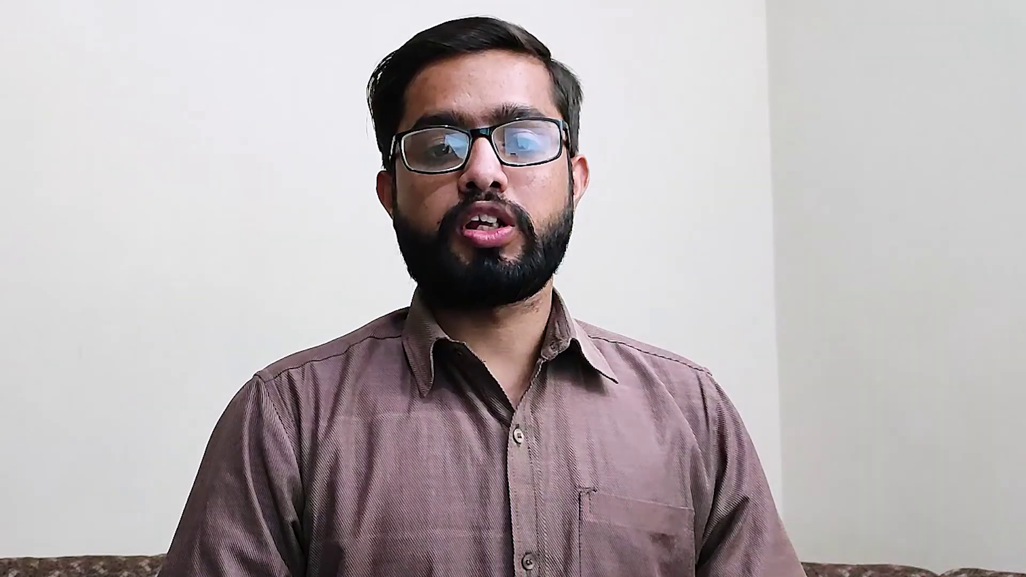